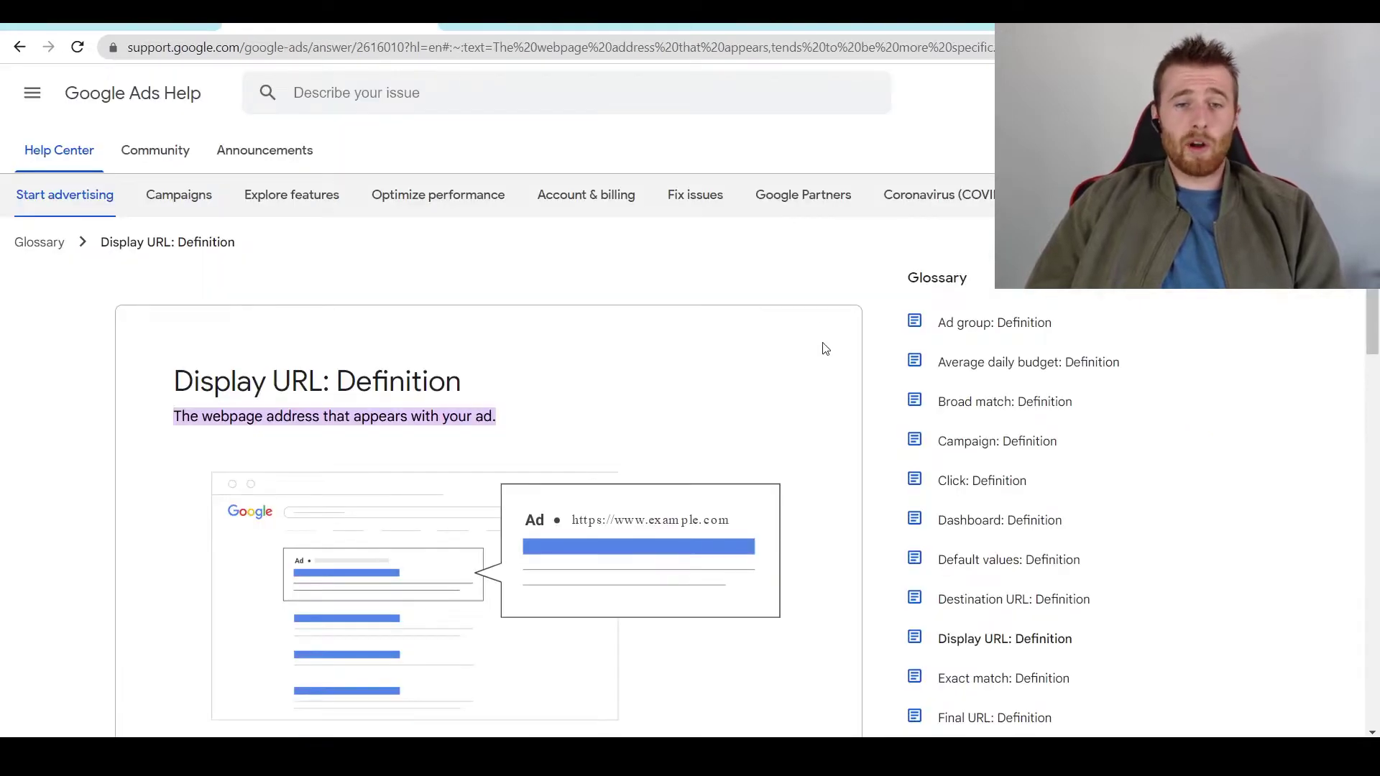
Step: Open the Pool Builders responsive search ad for editing from the campaign's Ads list
{"action": "scroll", "coordinate": [823, 353], "scroll_direction": "down", "scroll_amount": 2}
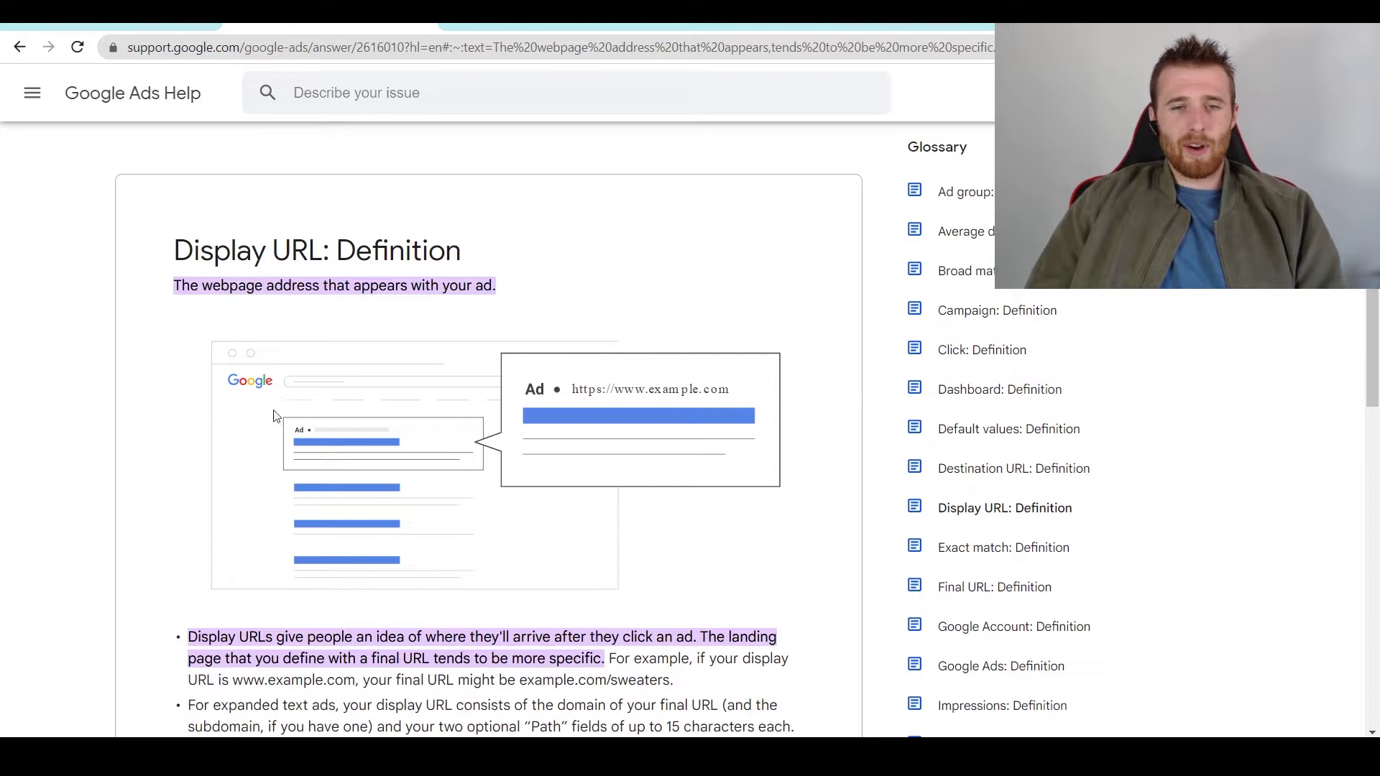
{"action": "mouse_move", "coordinate": [823, 410]}
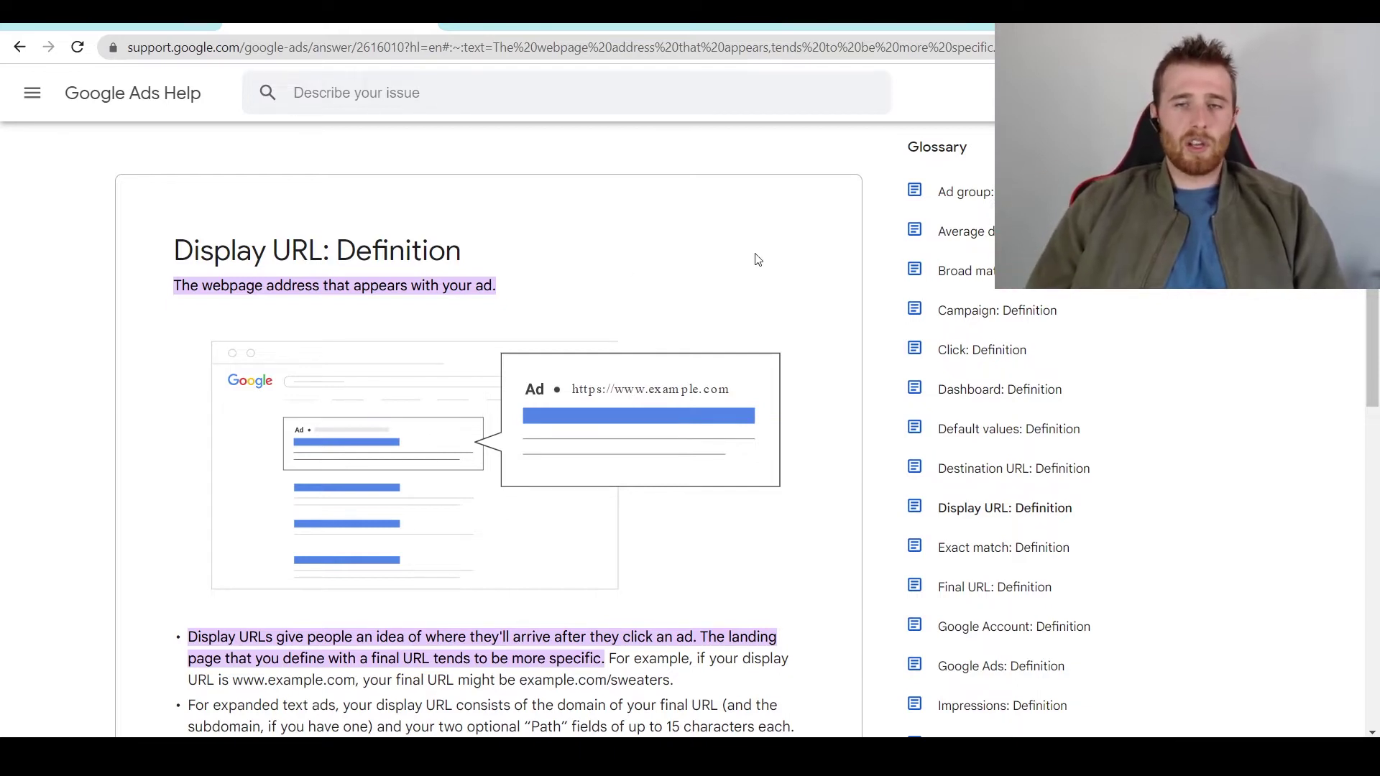
{"action": "left_click", "coordinate": [298, 23]}
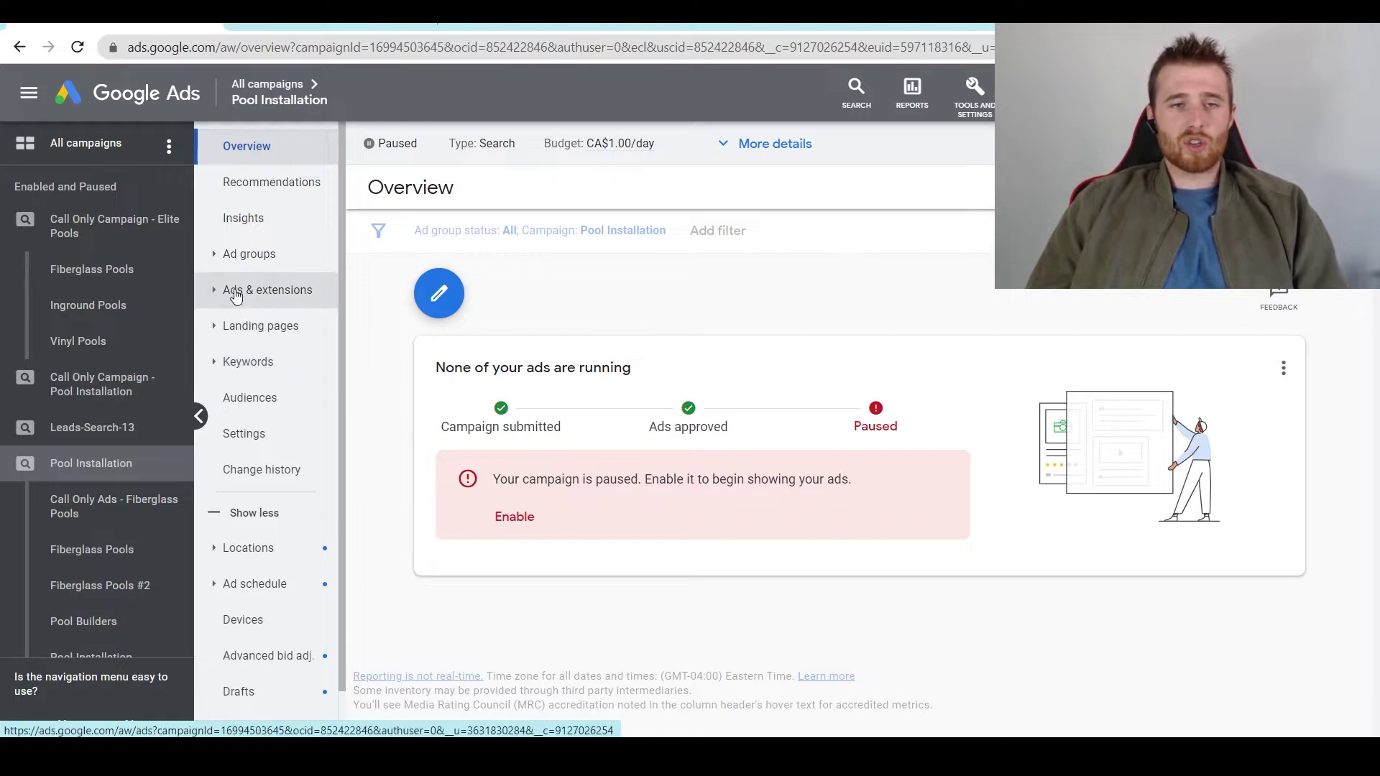
{"action": "left_click", "coordinate": [270, 291]}
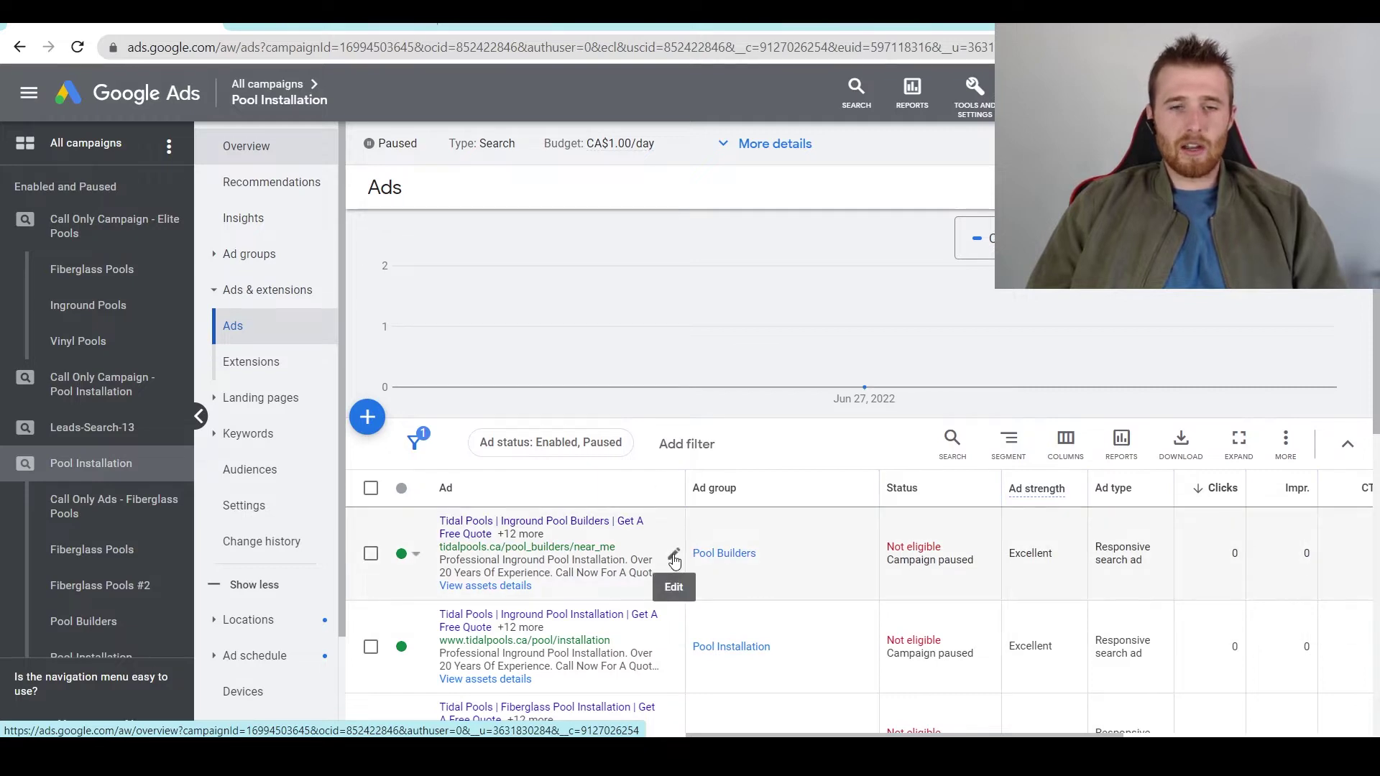
{"action": "left_click", "coordinate": [674, 558]}
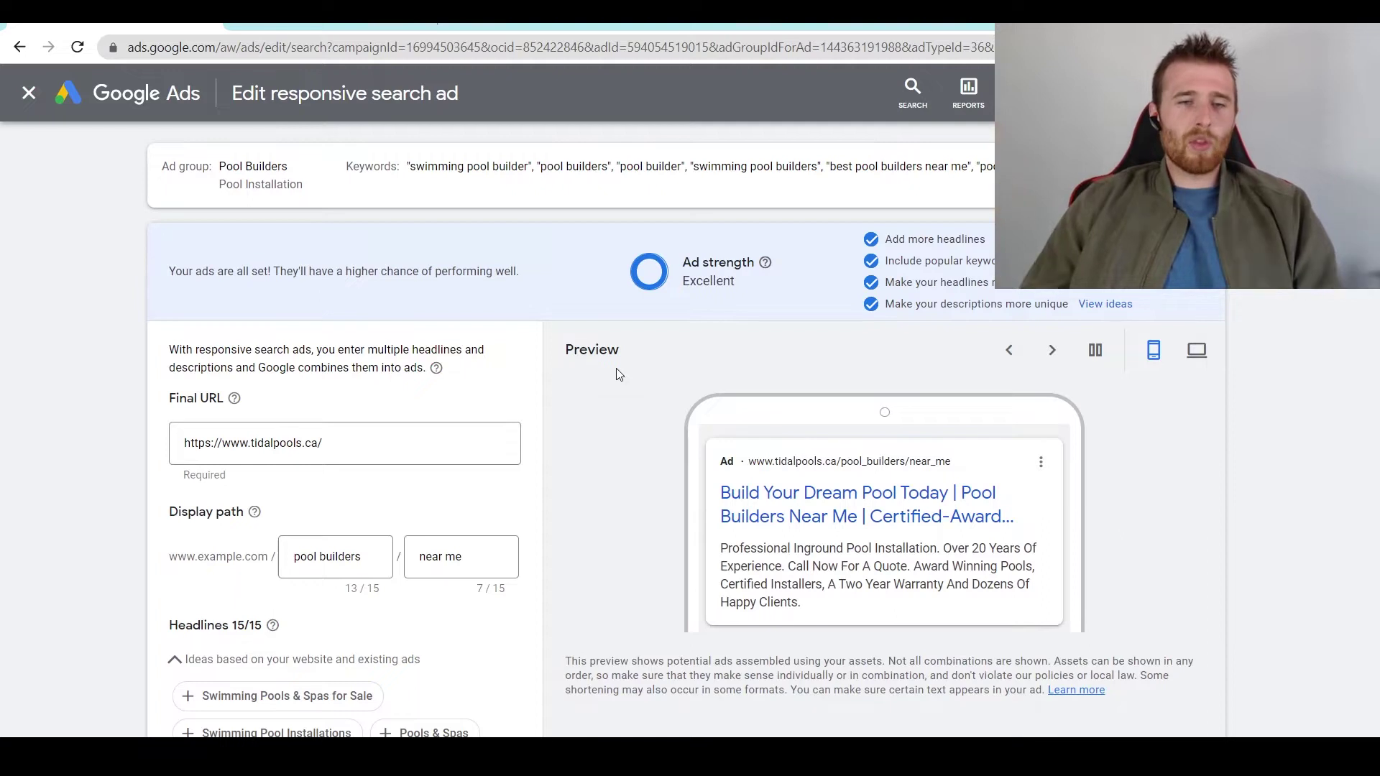
{"action": "scroll", "coordinate": [458, 388], "scroll_direction": "down", "scroll_amount": 1}
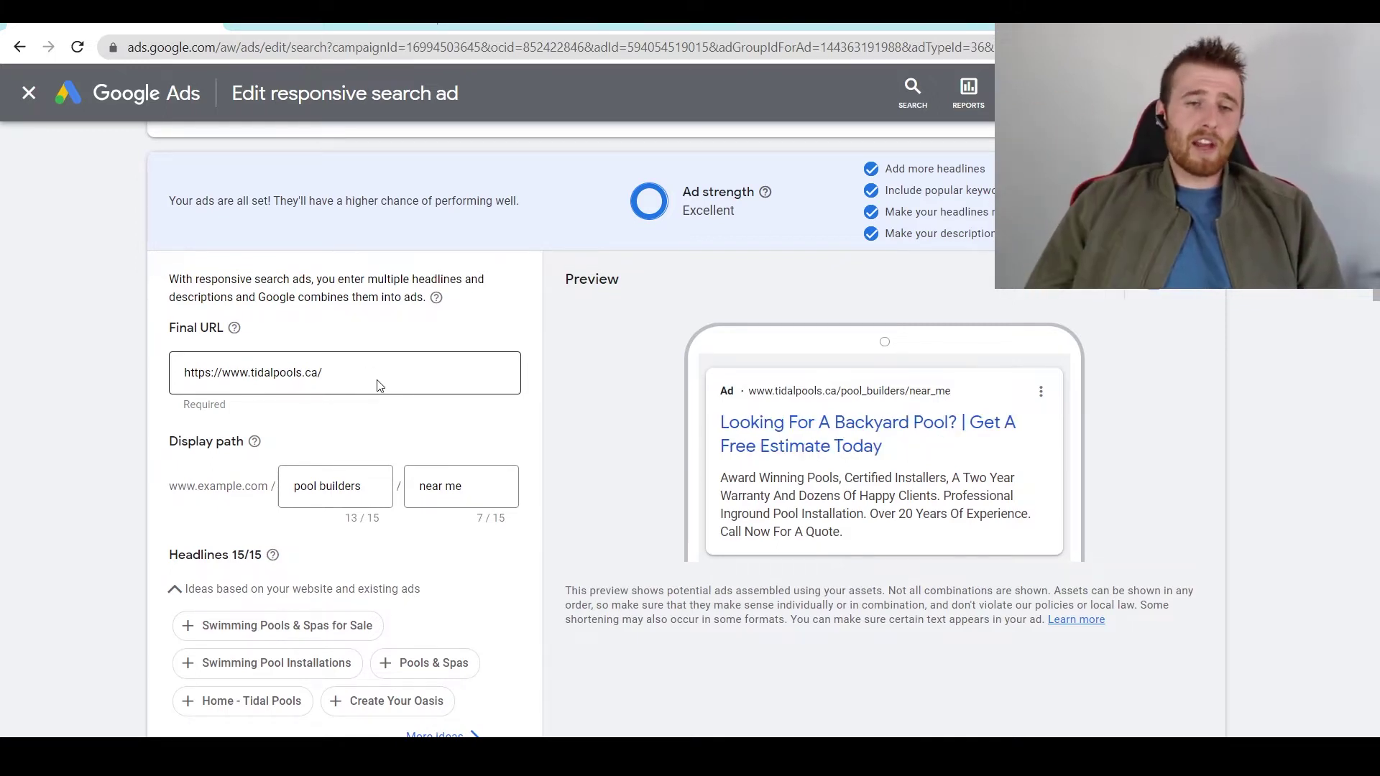
{"action": "left_click_drag", "start_coordinate": [360, 371], "coordinate": [164, 378]}
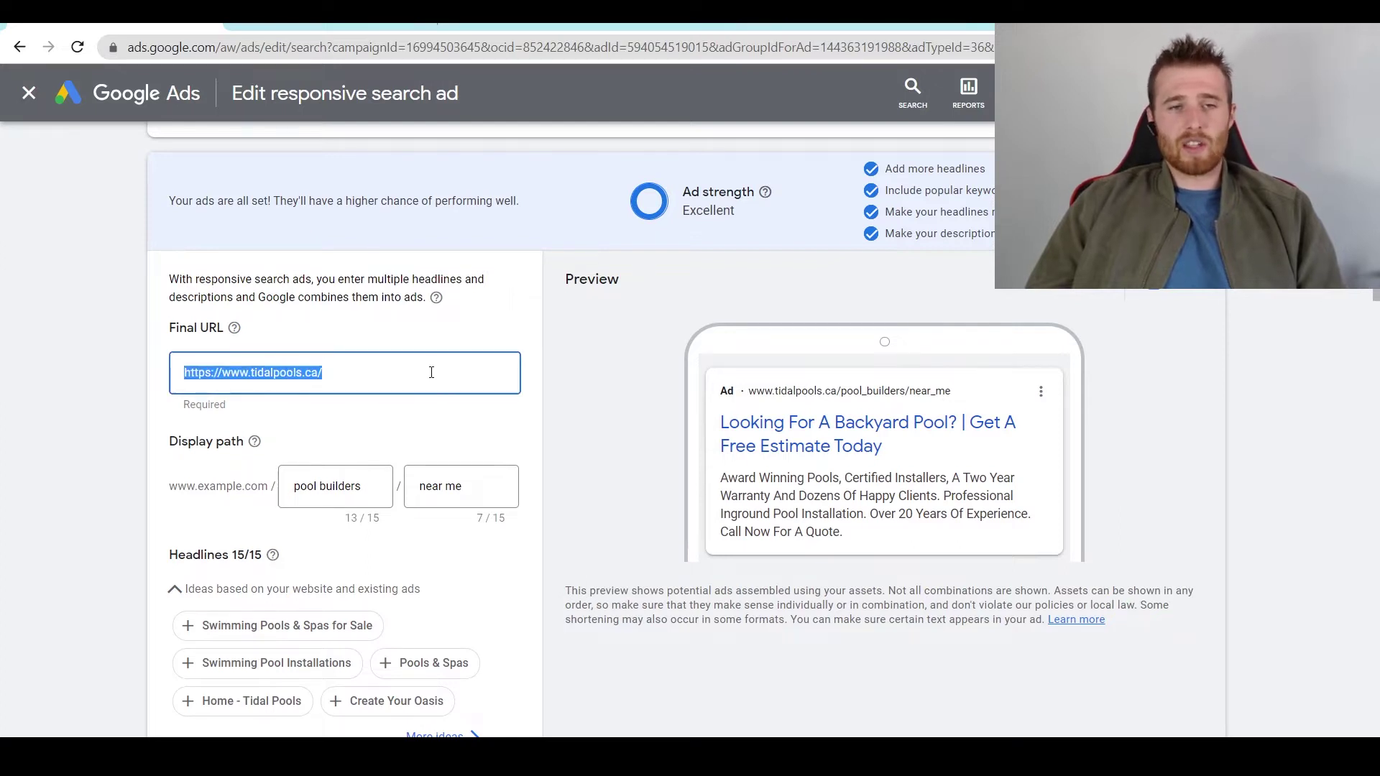
{"action": "left_click_drag", "start_coordinate": [431, 373], "coordinate": [132, 391]}
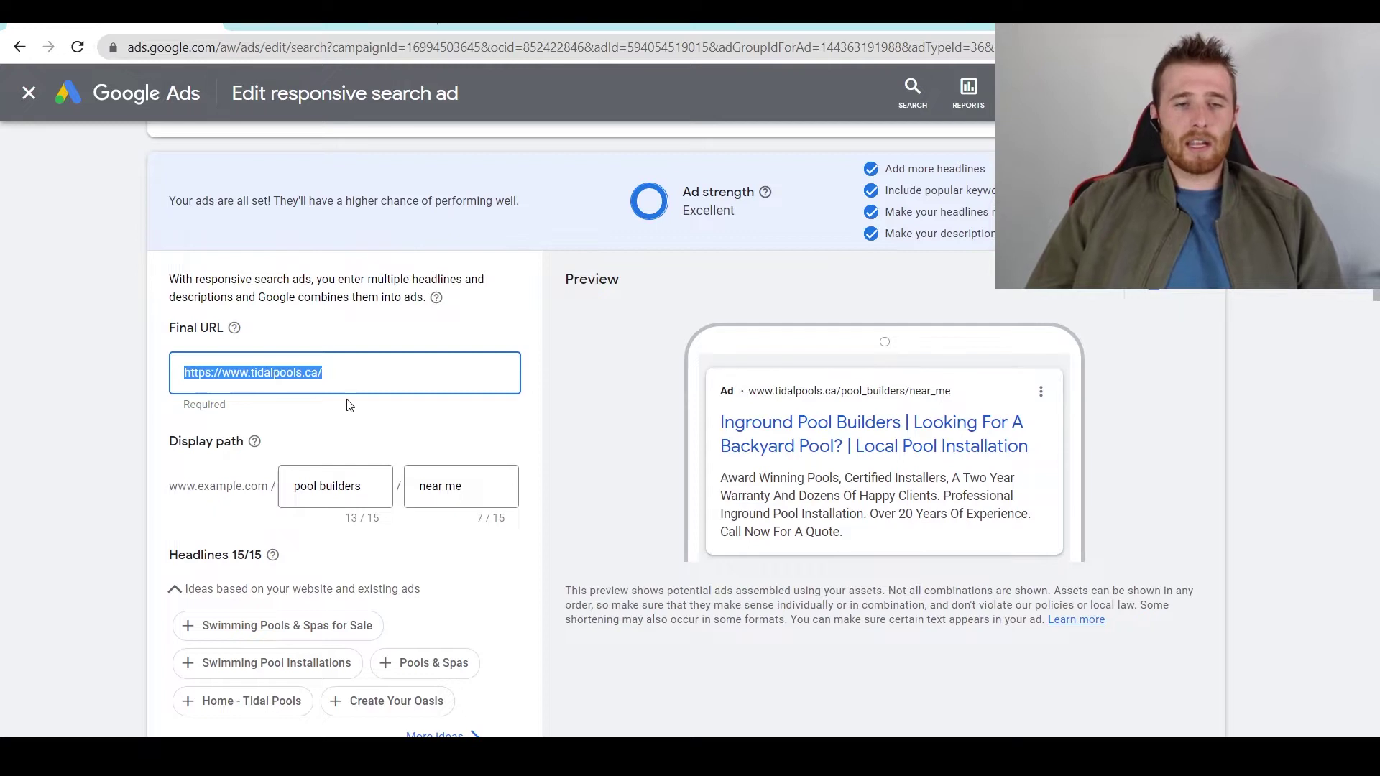
{"action": "scroll", "coordinate": [348, 404], "scroll_direction": "down", "scroll_amount": 2}
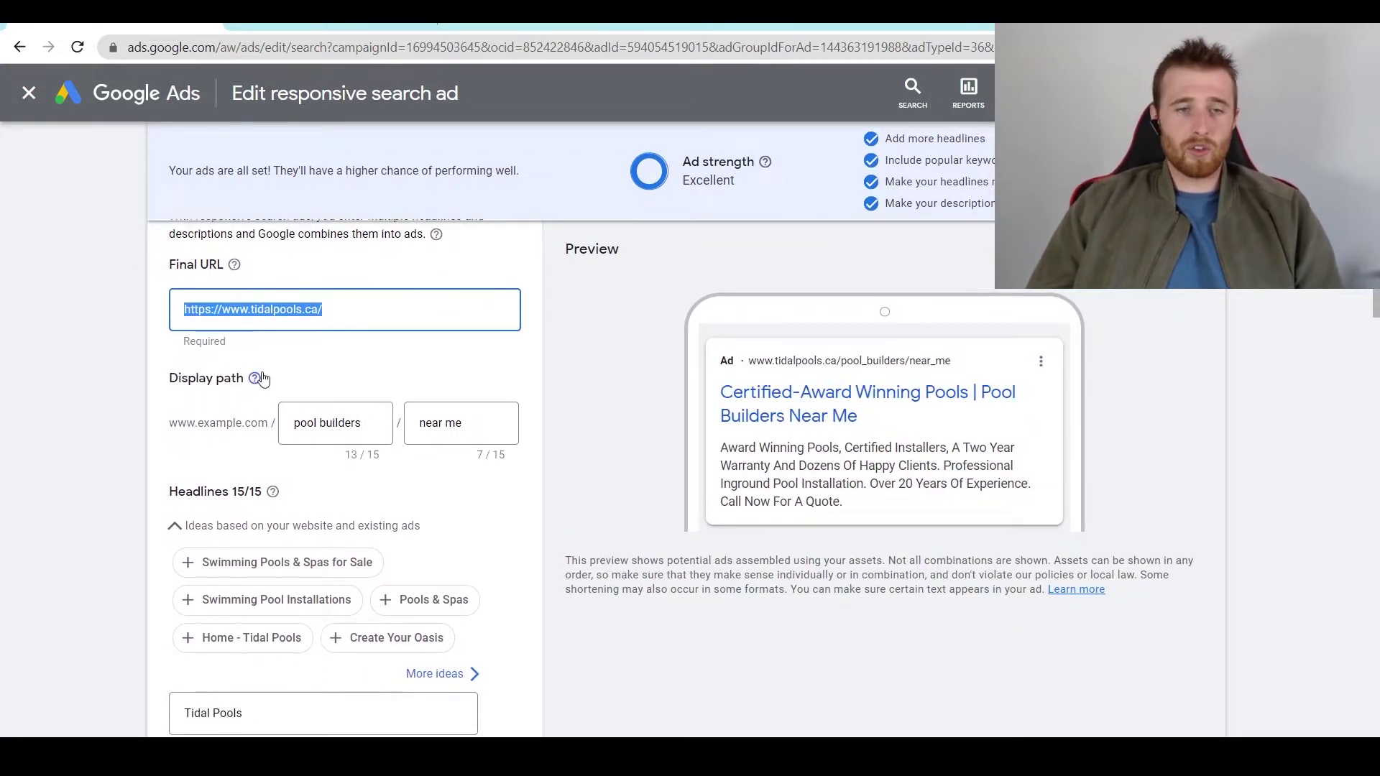
{"action": "left_click", "coordinate": [330, 367]}
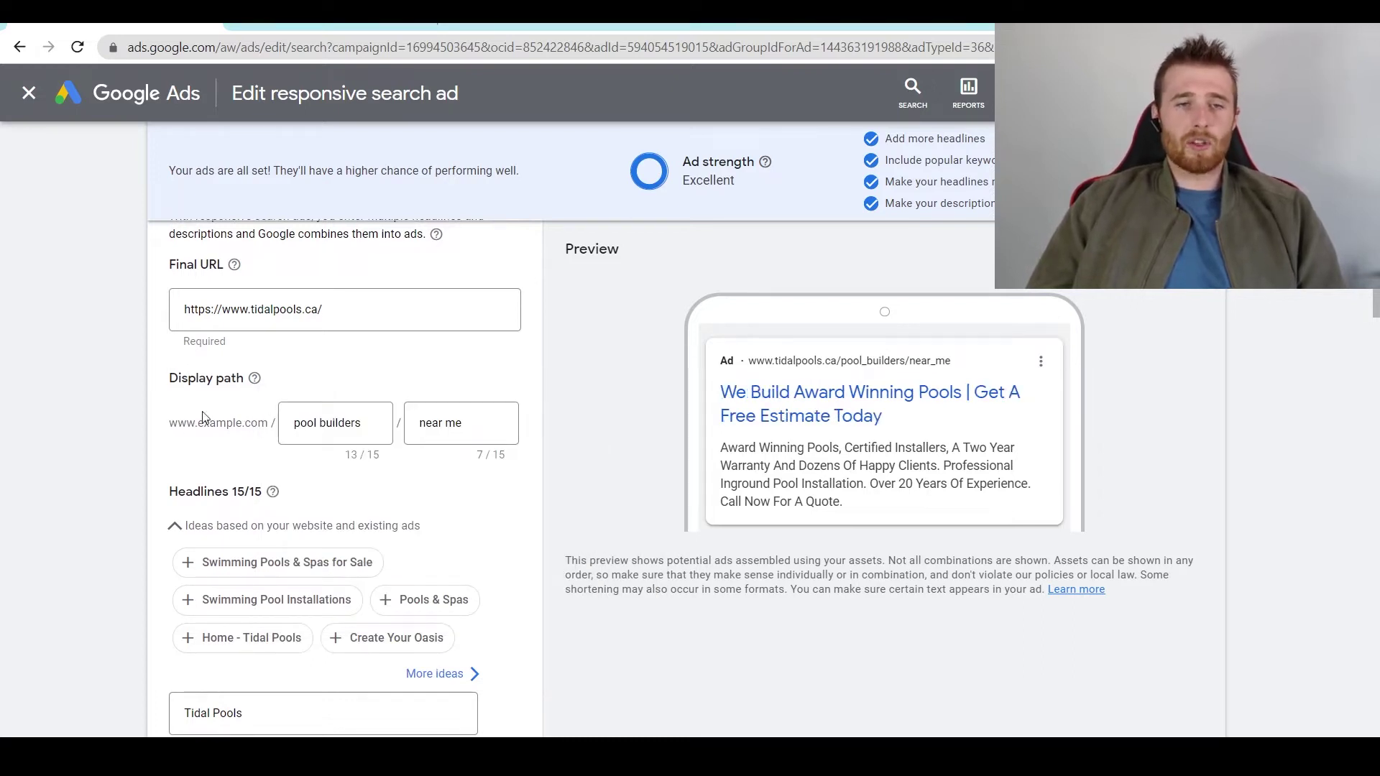
{"action": "left_click_drag", "start_coordinate": [317, 309], "coordinate": [157, 319]}
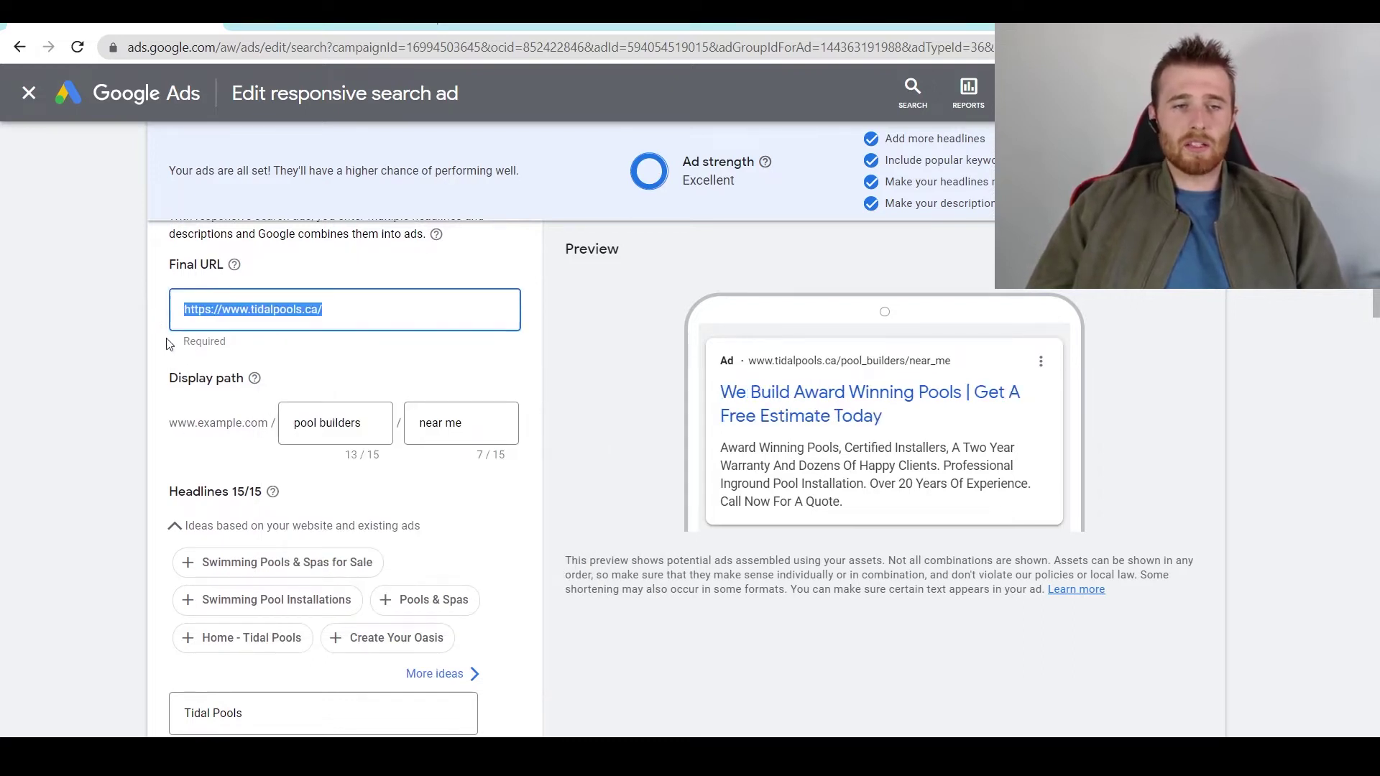
{"action": "left_click_drag", "start_coordinate": [171, 429], "coordinate": [274, 430]}
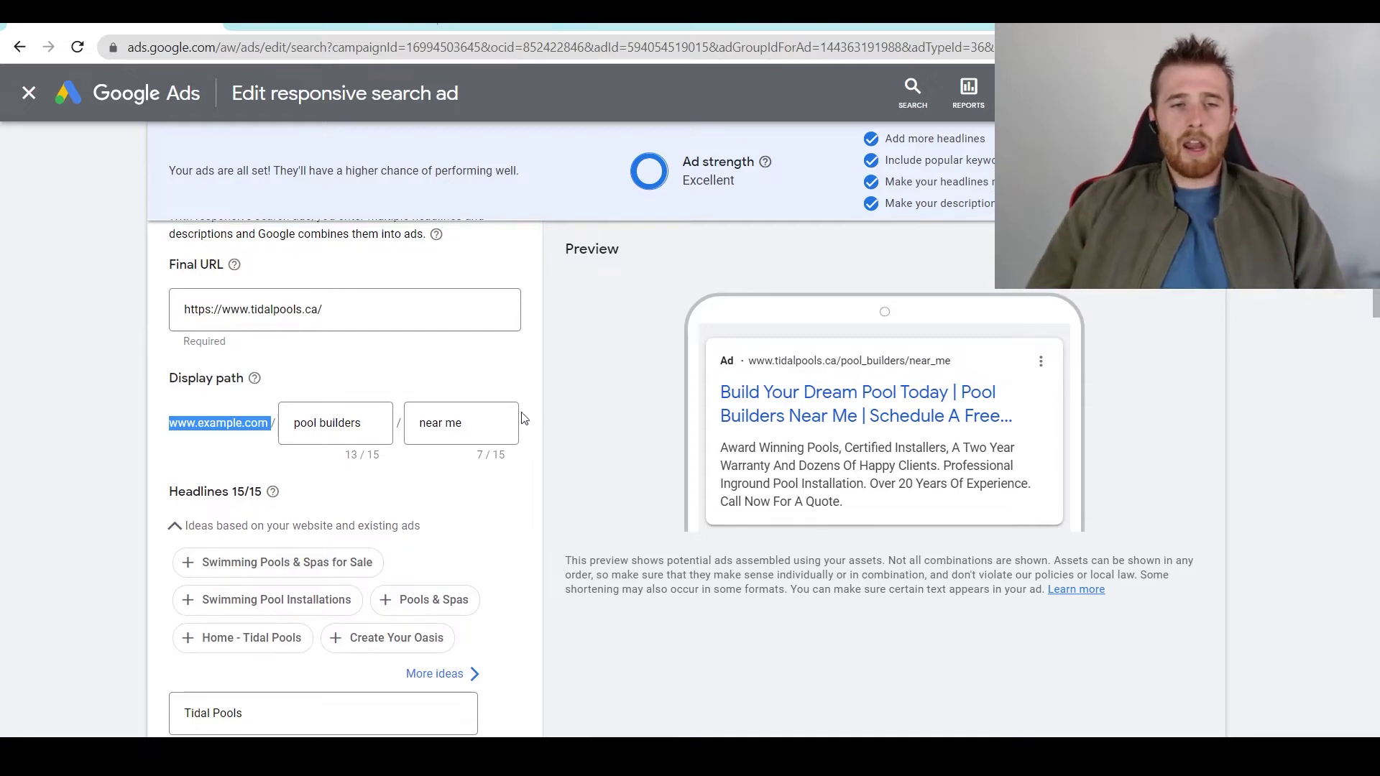
{"action": "scroll", "coordinate": [496, 378], "scroll_direction": "up", "scroll_amount": 2}
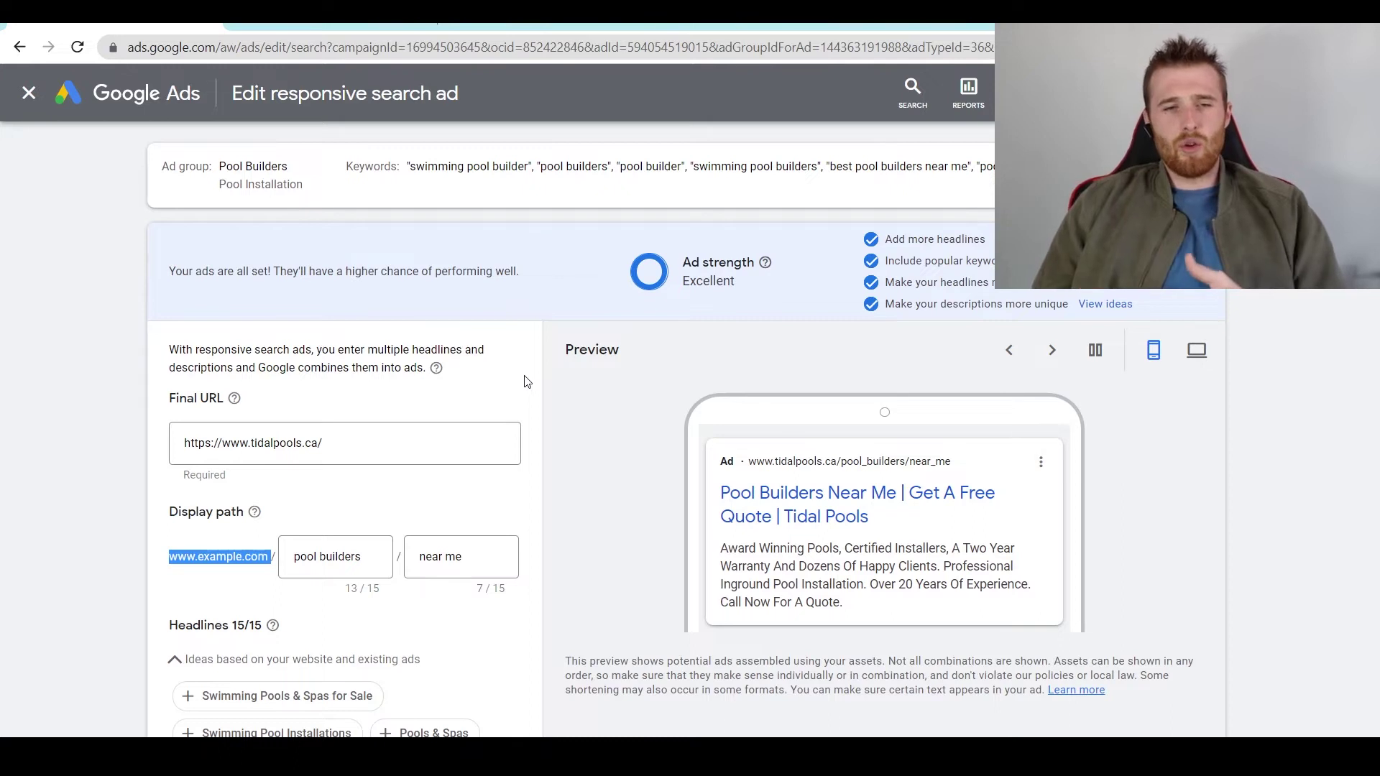
{"action": "left_click", "coordinate": [527, 382]}
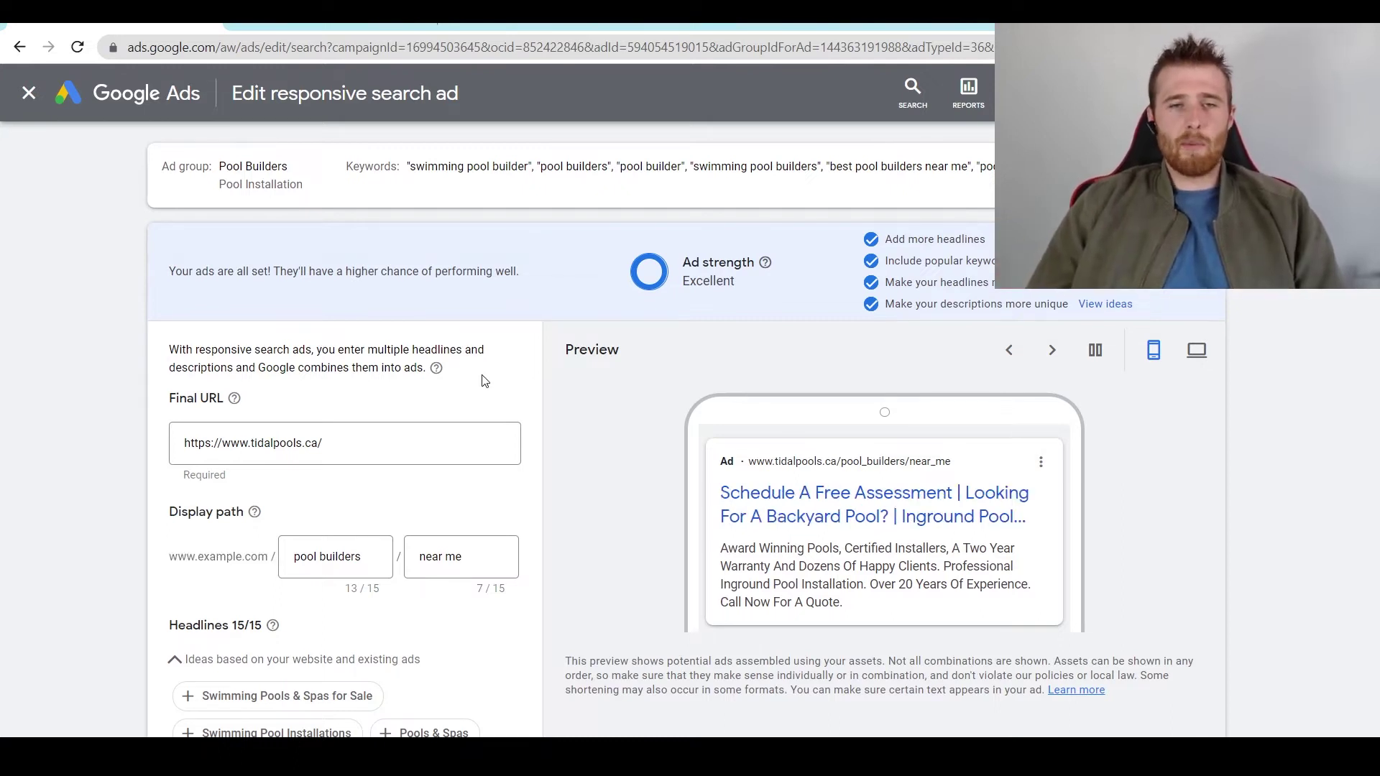
{"action": "scroll", "coordinate": [485, 381], "scroll_direction": "down", "scroll_amount": 1}
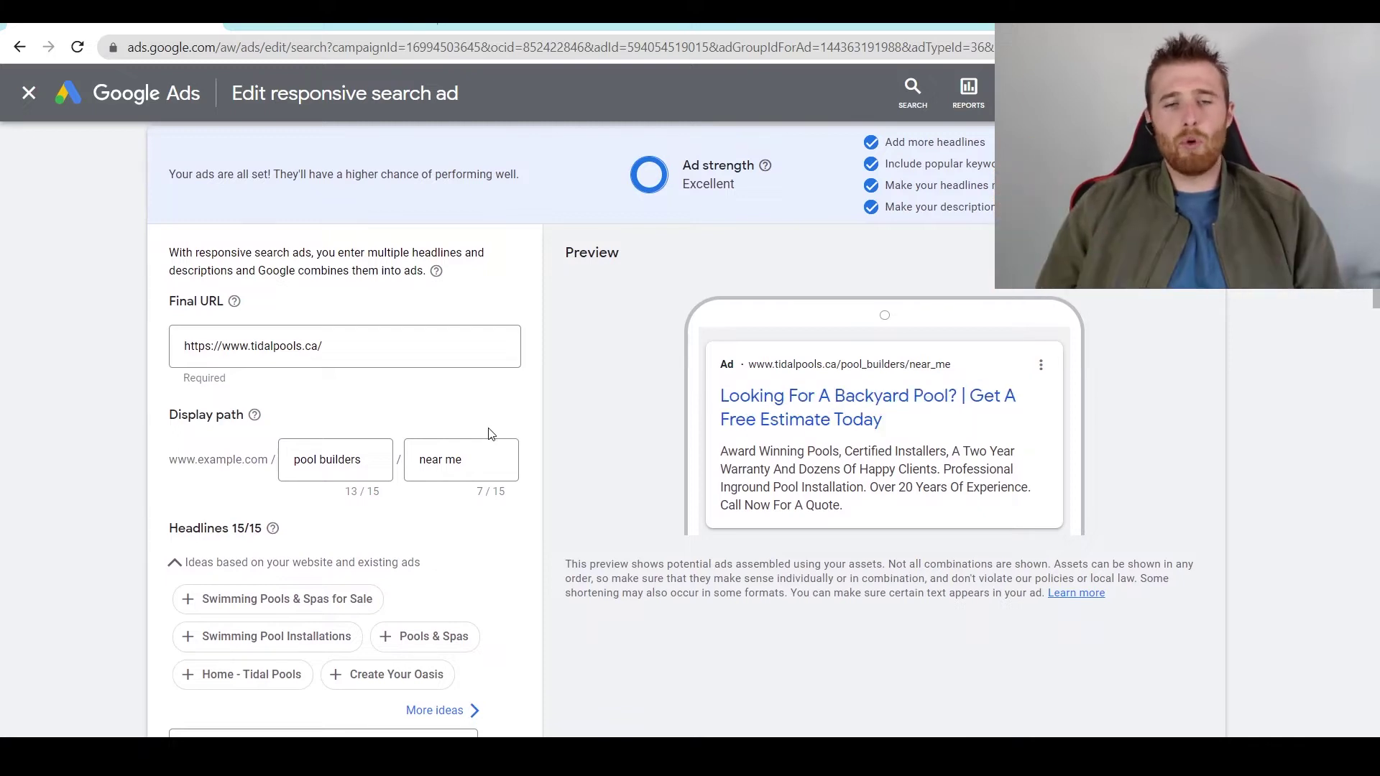
{"action": "left_click", "coordinate": [381, 462]}
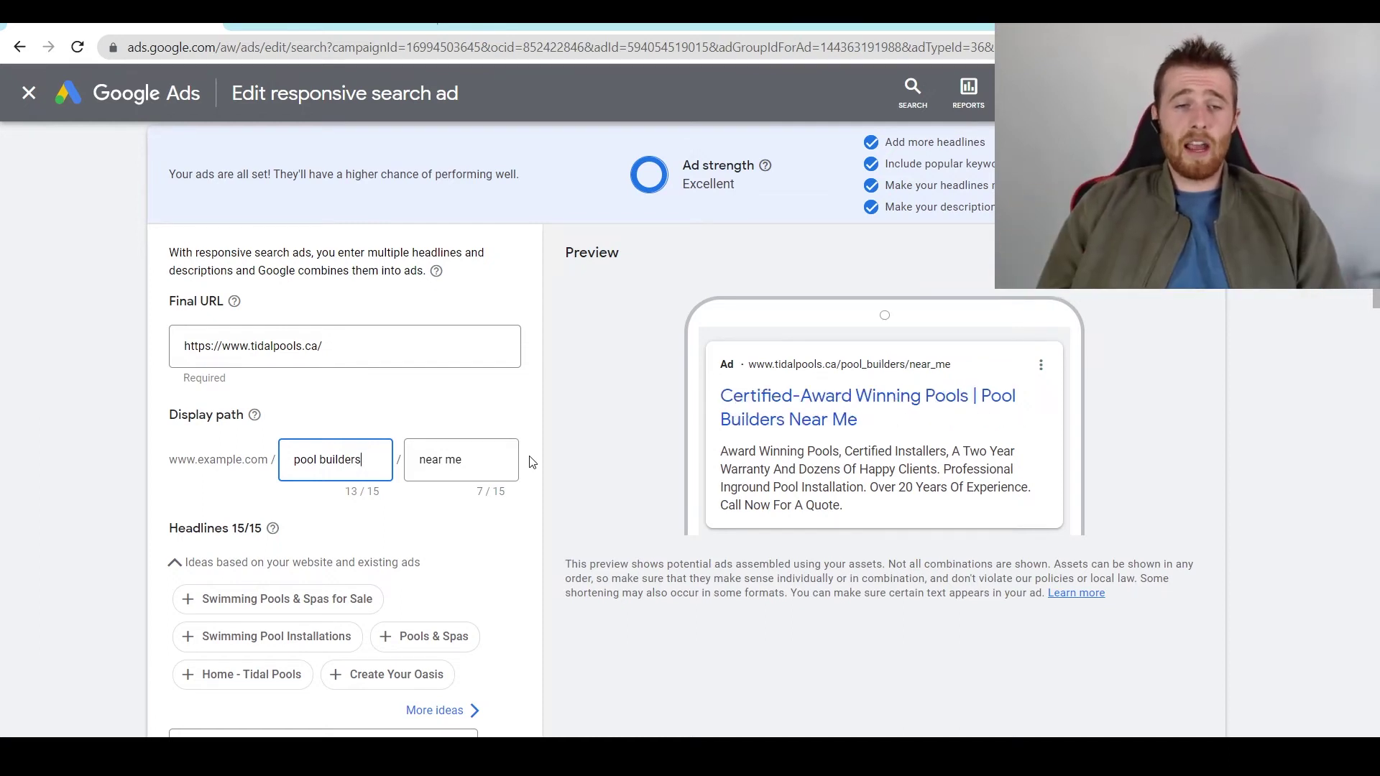
Step: Replace the second display path part 'near me' with 'installation'
{"action": "left_click", "coordinate": [458, 425]}
{"action": "left_click_drag", "start_coordinate": [363, 461], "coordinate": [322, 465]}
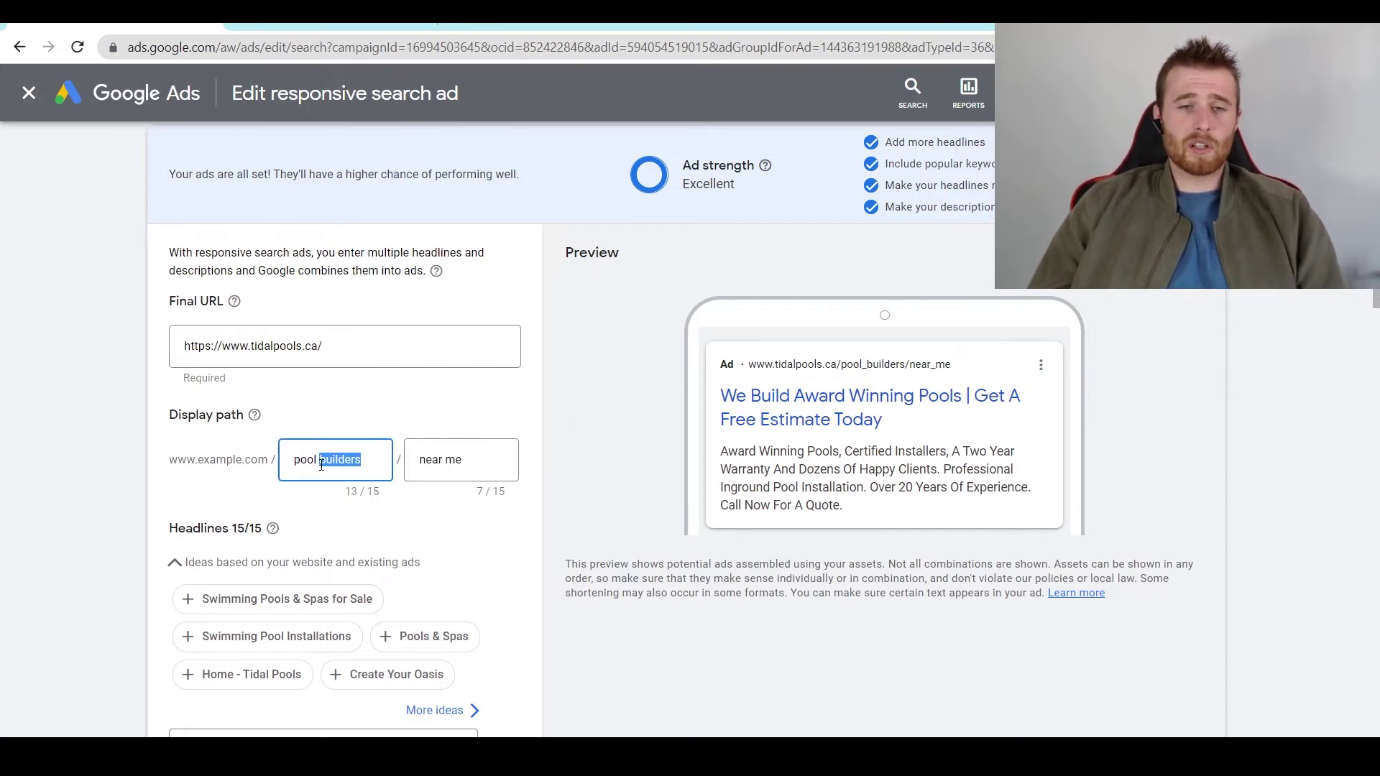
{"action": "key", "text": "BackSpace"}
{"action": "type", "text": "inst"}
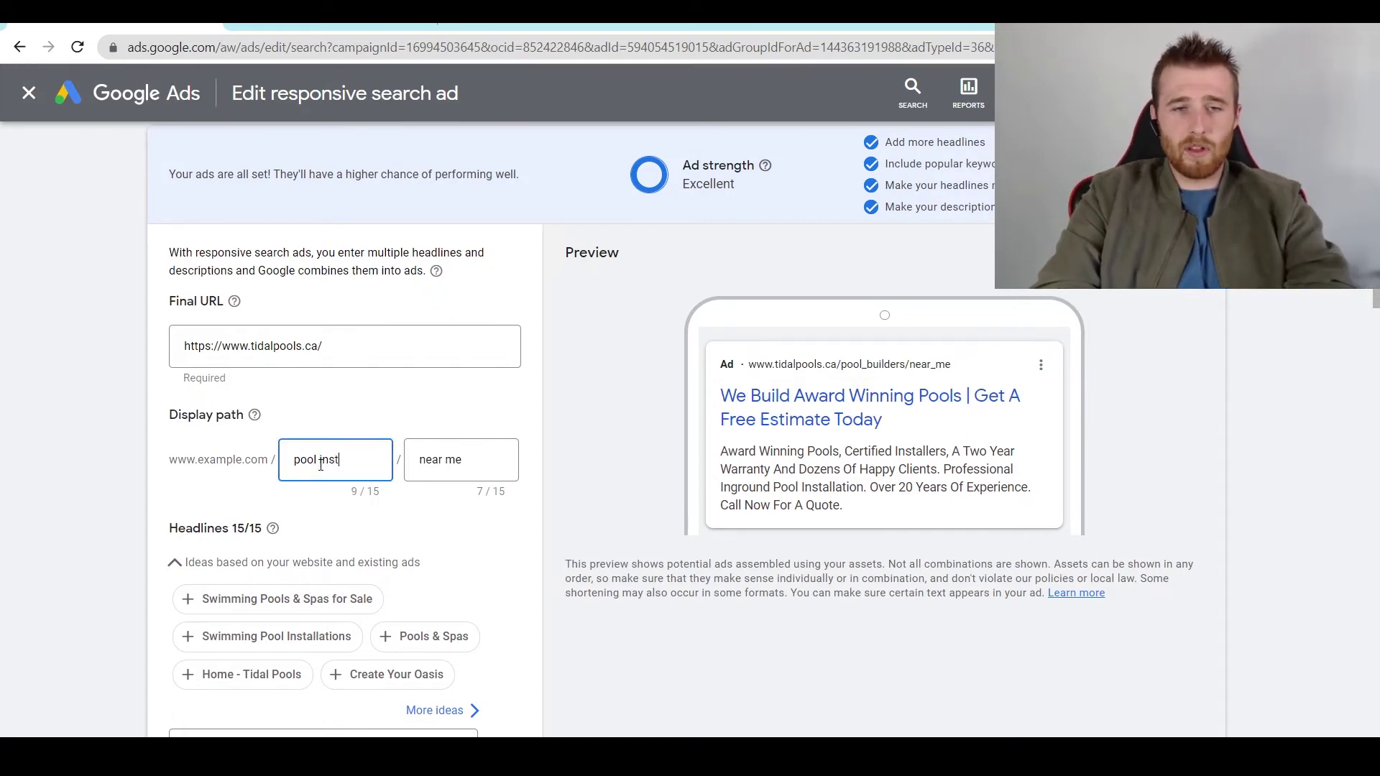
{"action": "type", "text": "laa"}
{"action": "type", "text": "ation"}
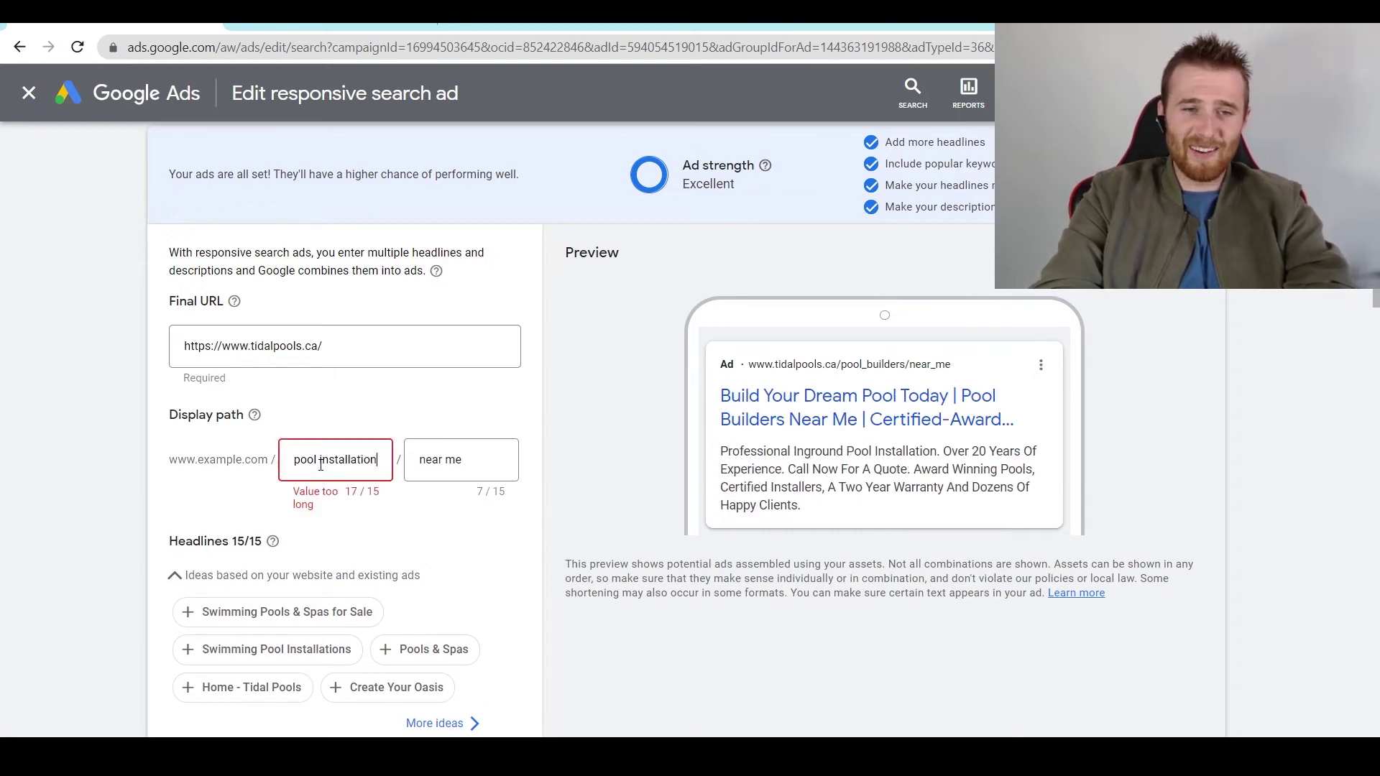
{"action": "triple_click", "coordinate": [321, 463]}
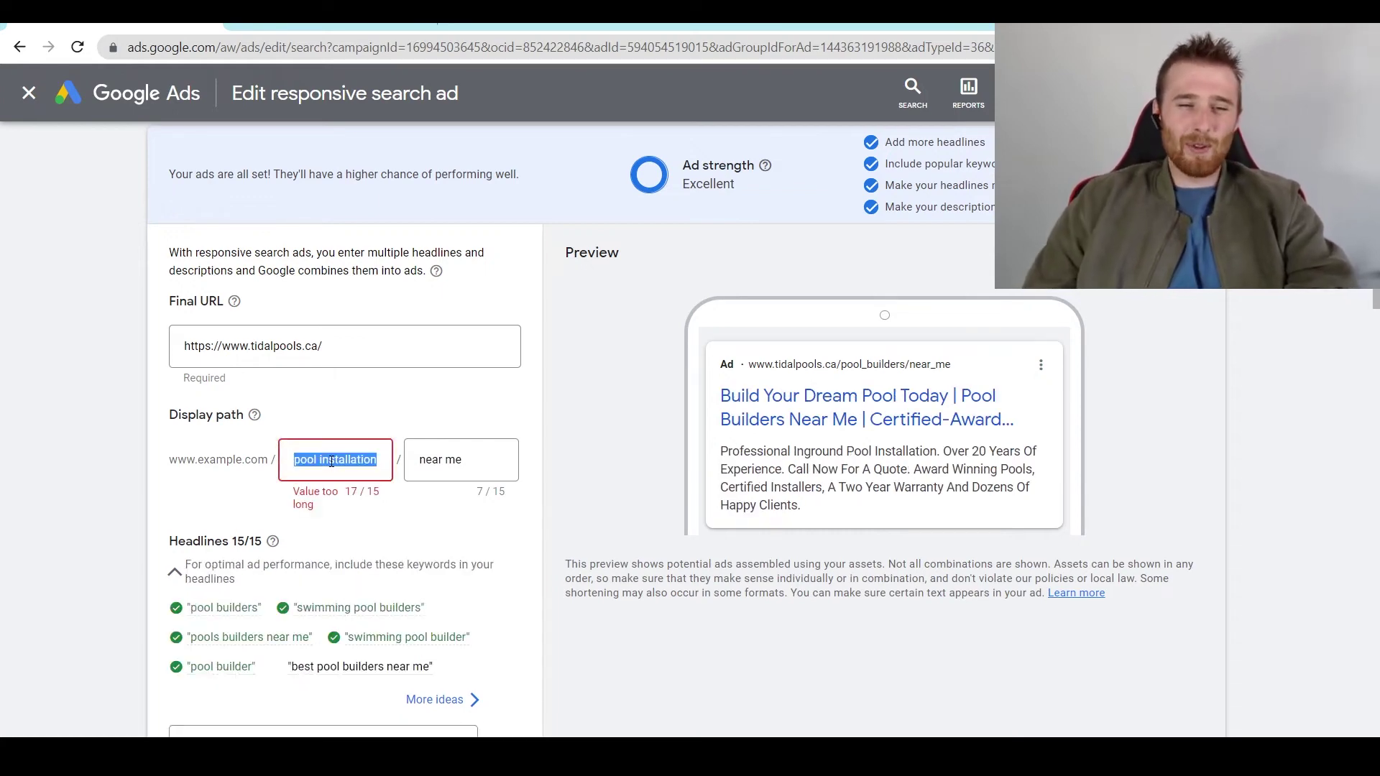
{"action": "double_click", "coordinate": [344, 461]}
{"action": "key", "text": "ctrl+c"}
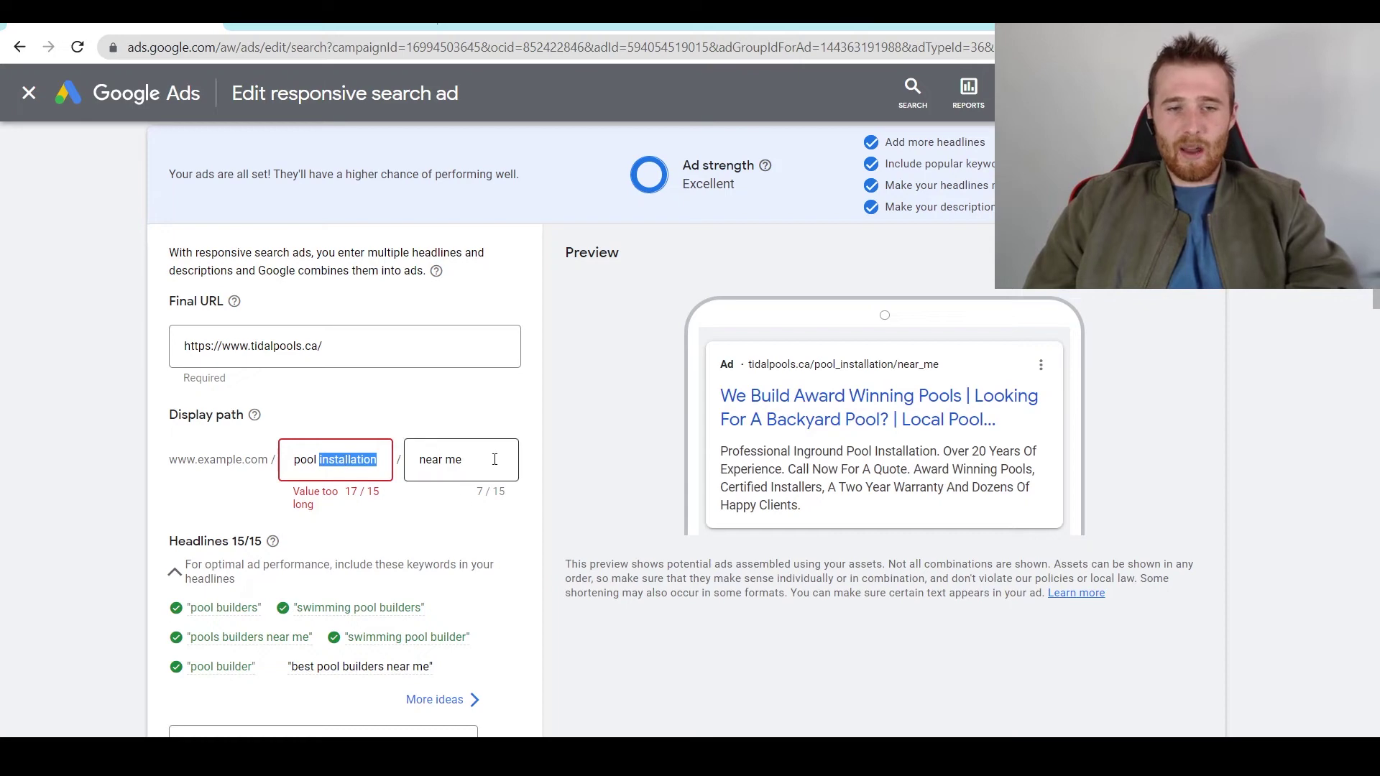
{"action": "left_click", "coordinate": [469, 460]}
{"action": "key", "text": "ctrl+a"}
{"action": "key", "text": "ctrl+v"}
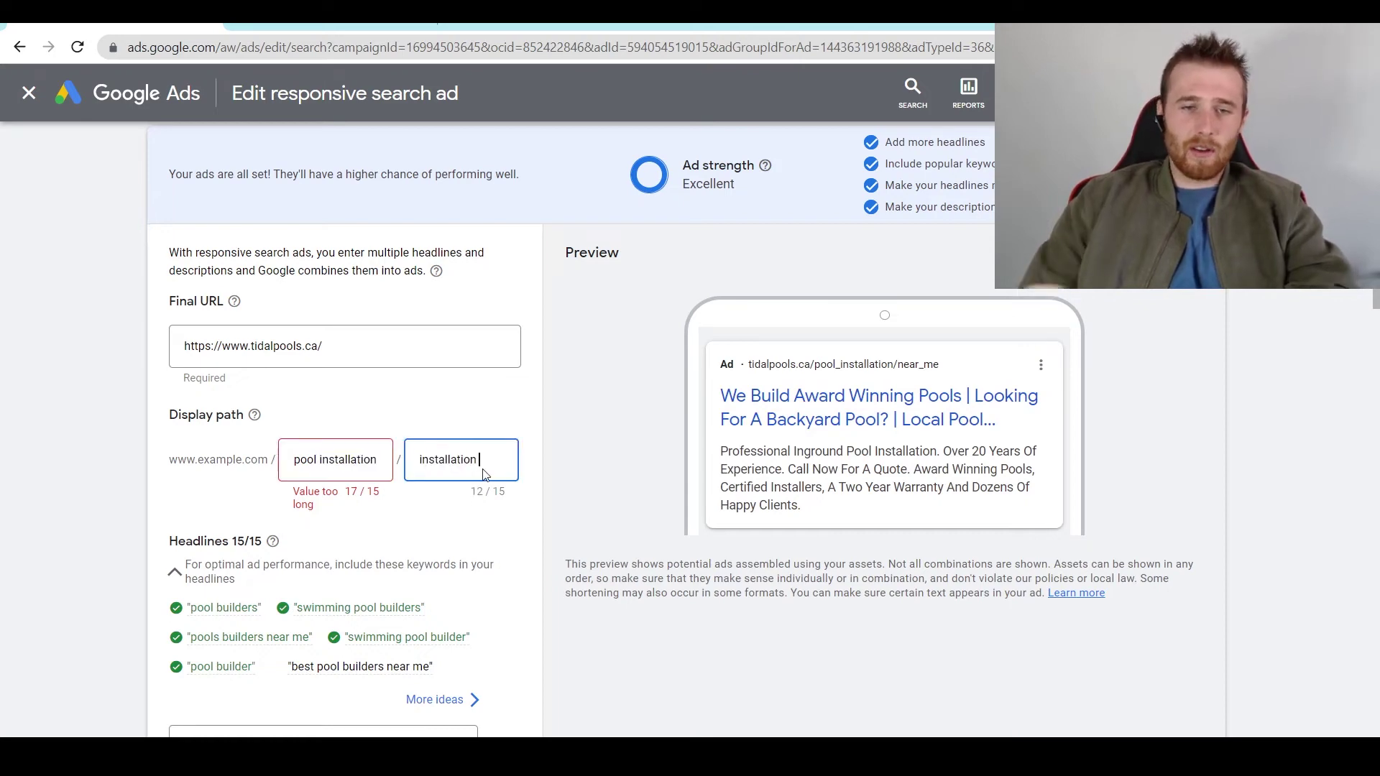
Step: Change the first display path part from 'pool builders' to 'fiberglass pool'
{"action": "double_click", "coordinate": [360, 461]}
{"action": "key", "text": "BackSpace"}
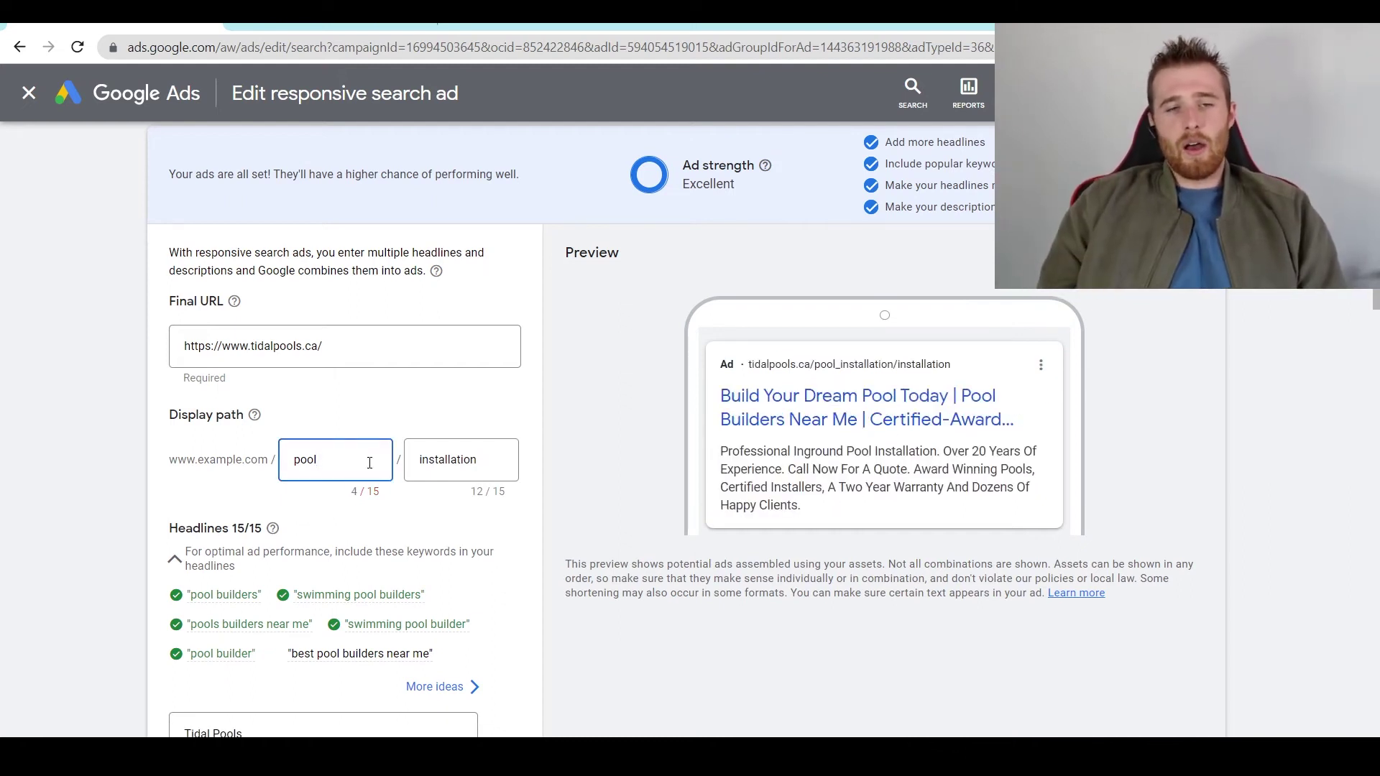
{"action": "type", "text": "compan"}
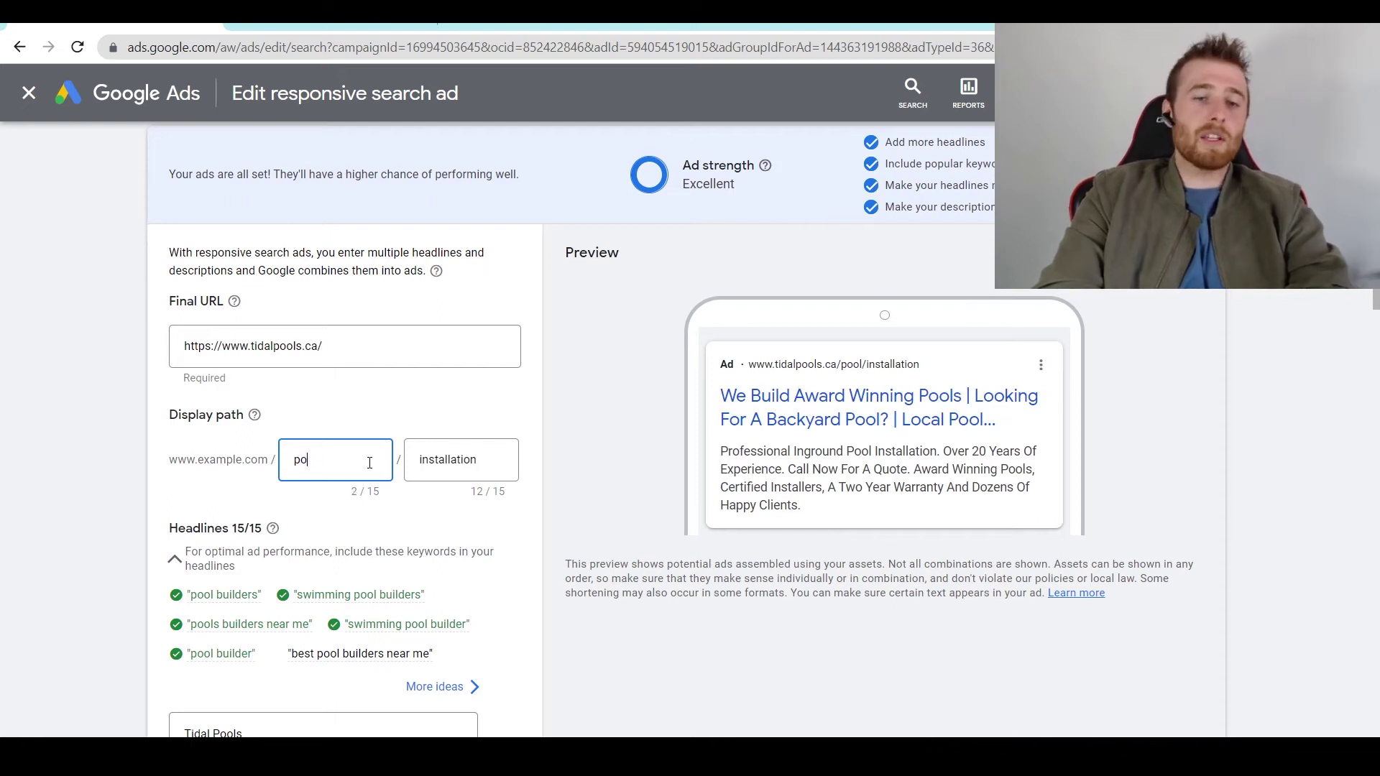
{"action": "key", "text": "BackSpace"}
{"action": "key", "text": "BackSpace"}
{"action": "type", "text": "fiberglass"}
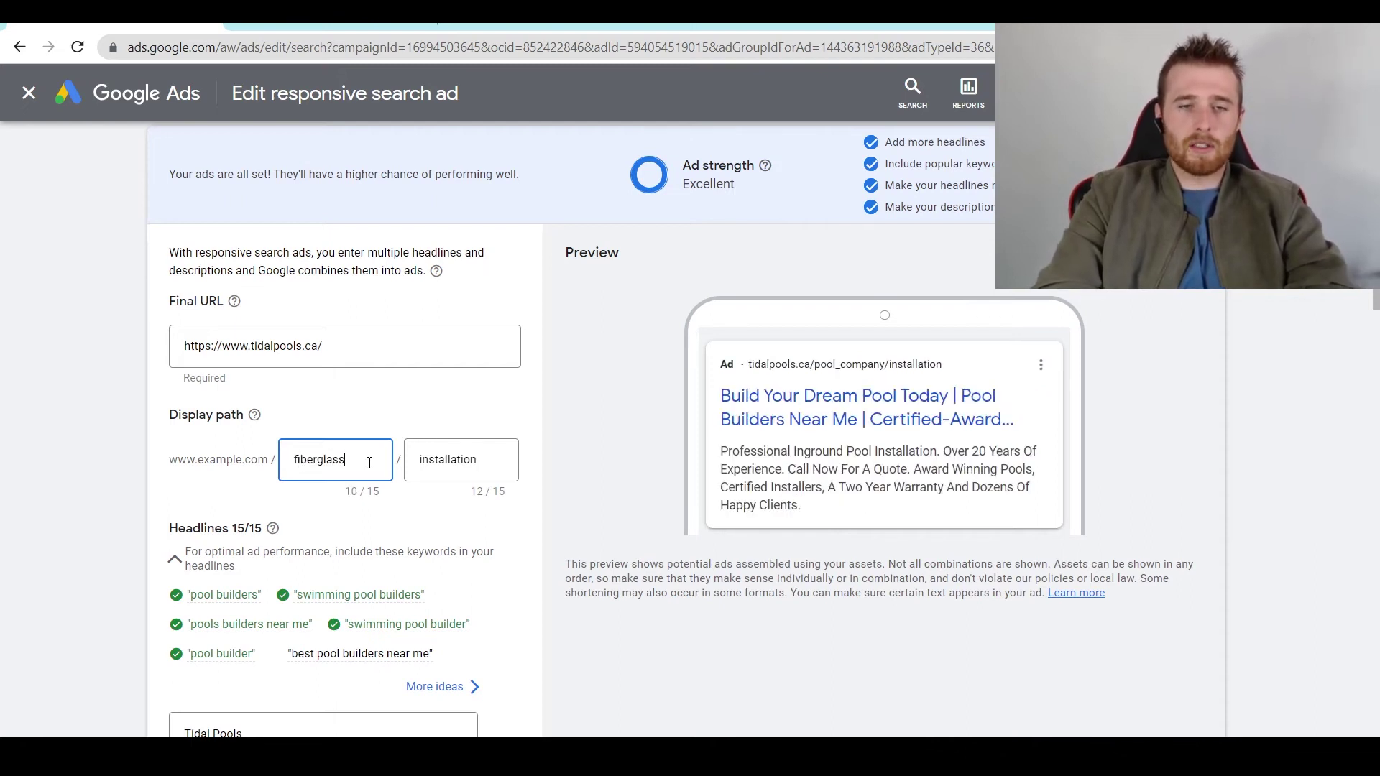
{"action": "type", "text": " pool"}
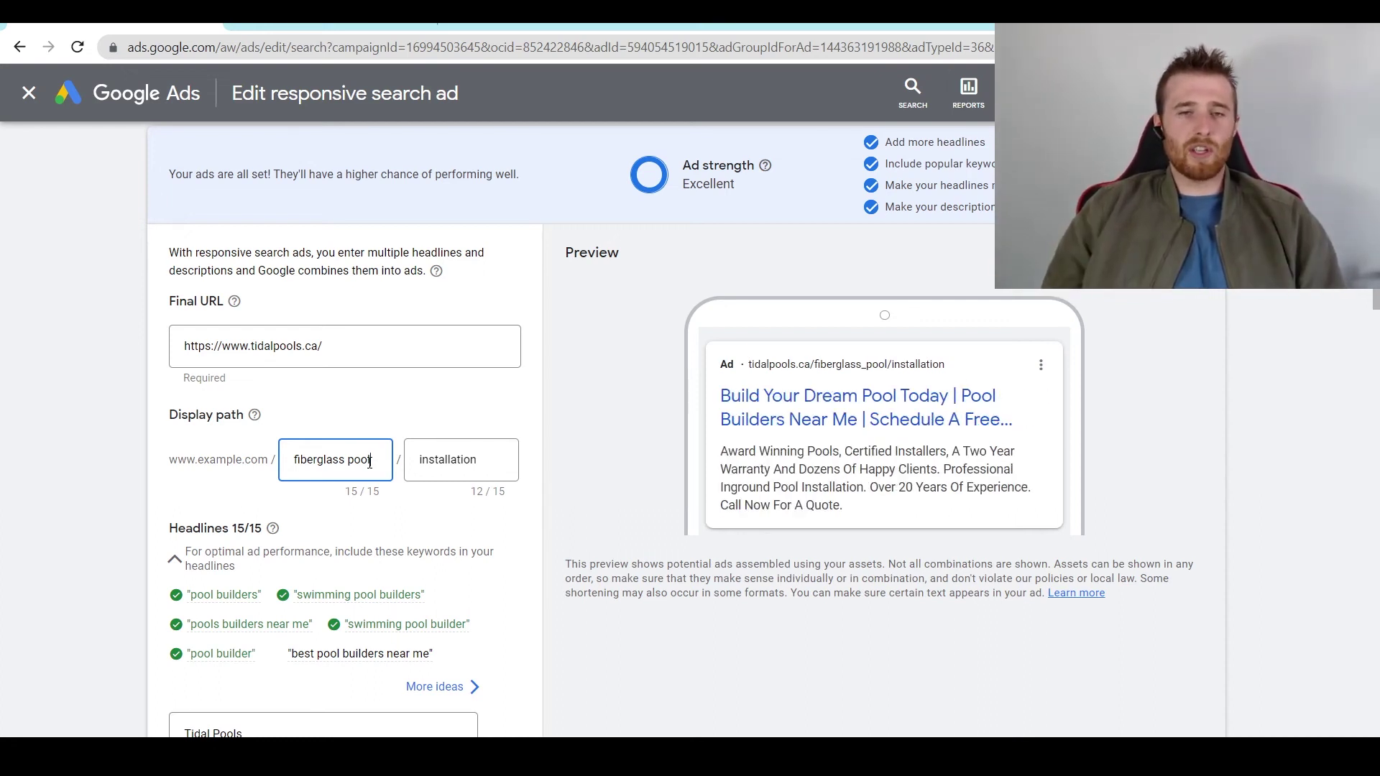
Step: Switch the ad preview to the desktop layout and scroll down the form toward Save ad
{"action": "left_click_drag", "start_coordinate": [524, 394], "coordinate": [533, 424]}
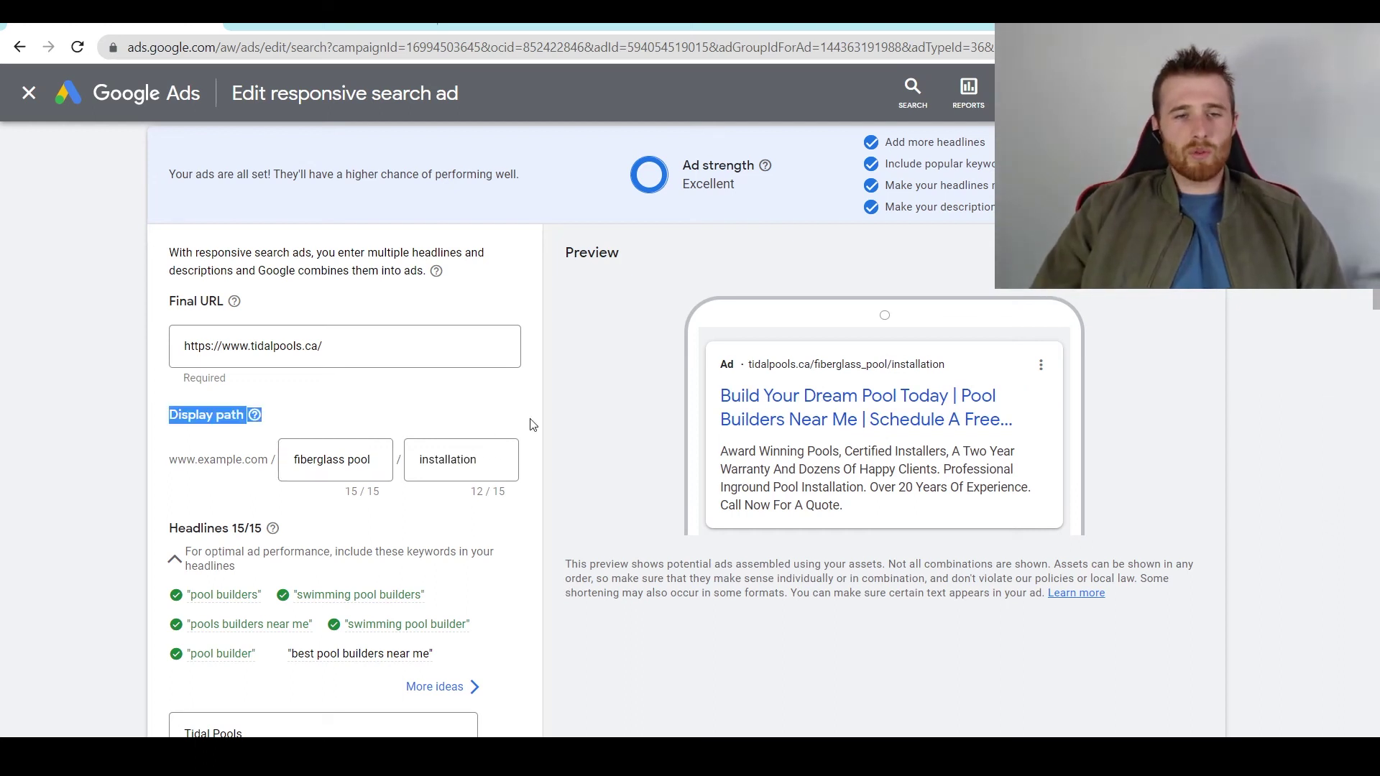
{"action": "left_click", "coordinate": [532, 415]}
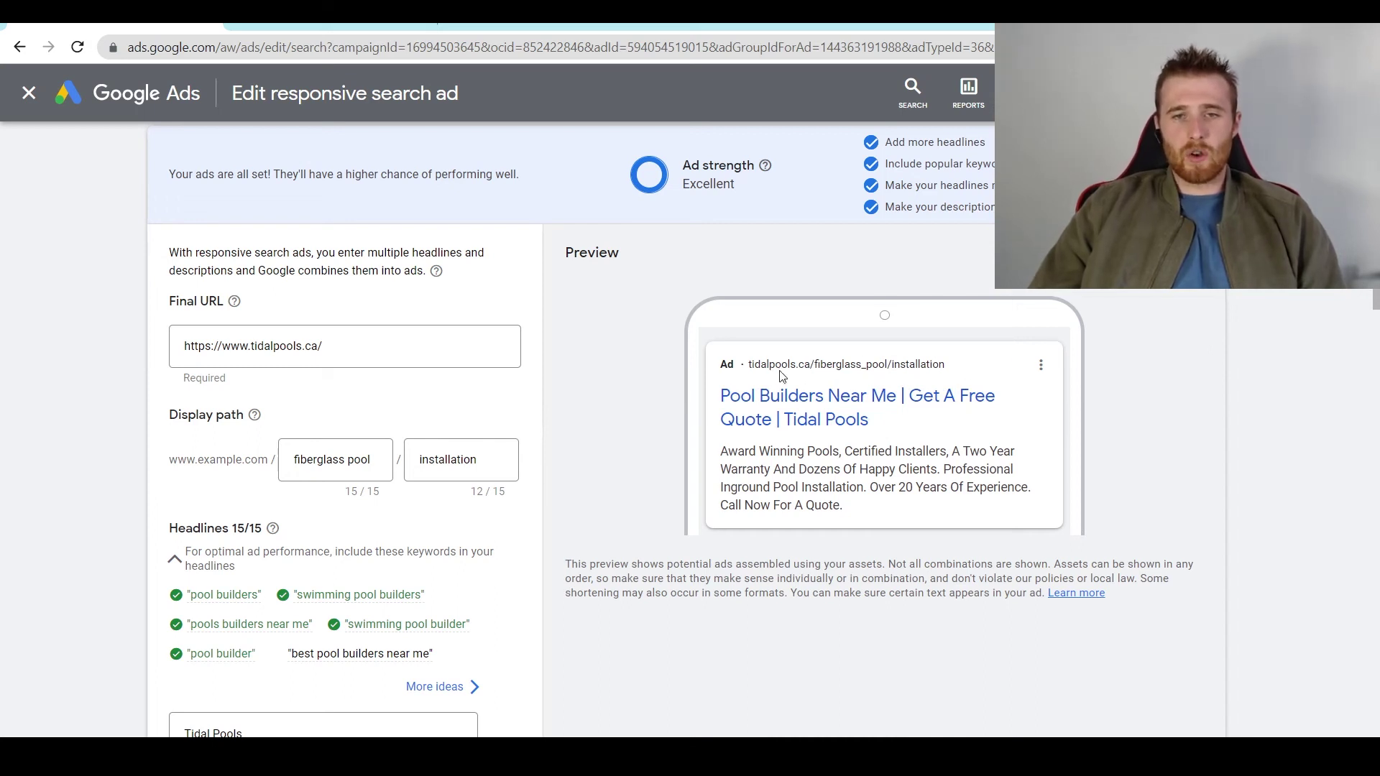
{"action": "left_click", "coordinate": [1190, 284]}
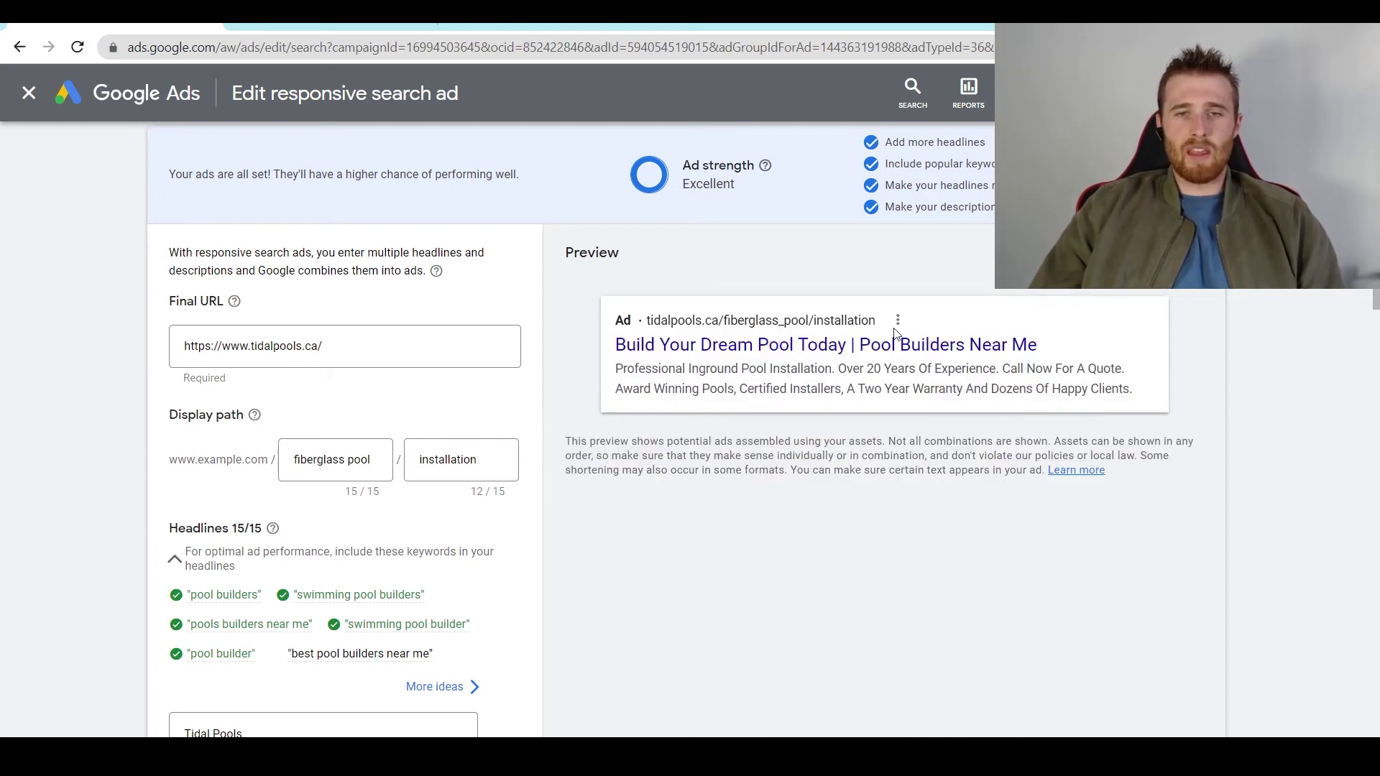
{"action": "left_click_drag", "start_coordinate": [846, 322], "coordinate": [703, 322]}
{"action": "left_click", "coordinate": [661, 299]}
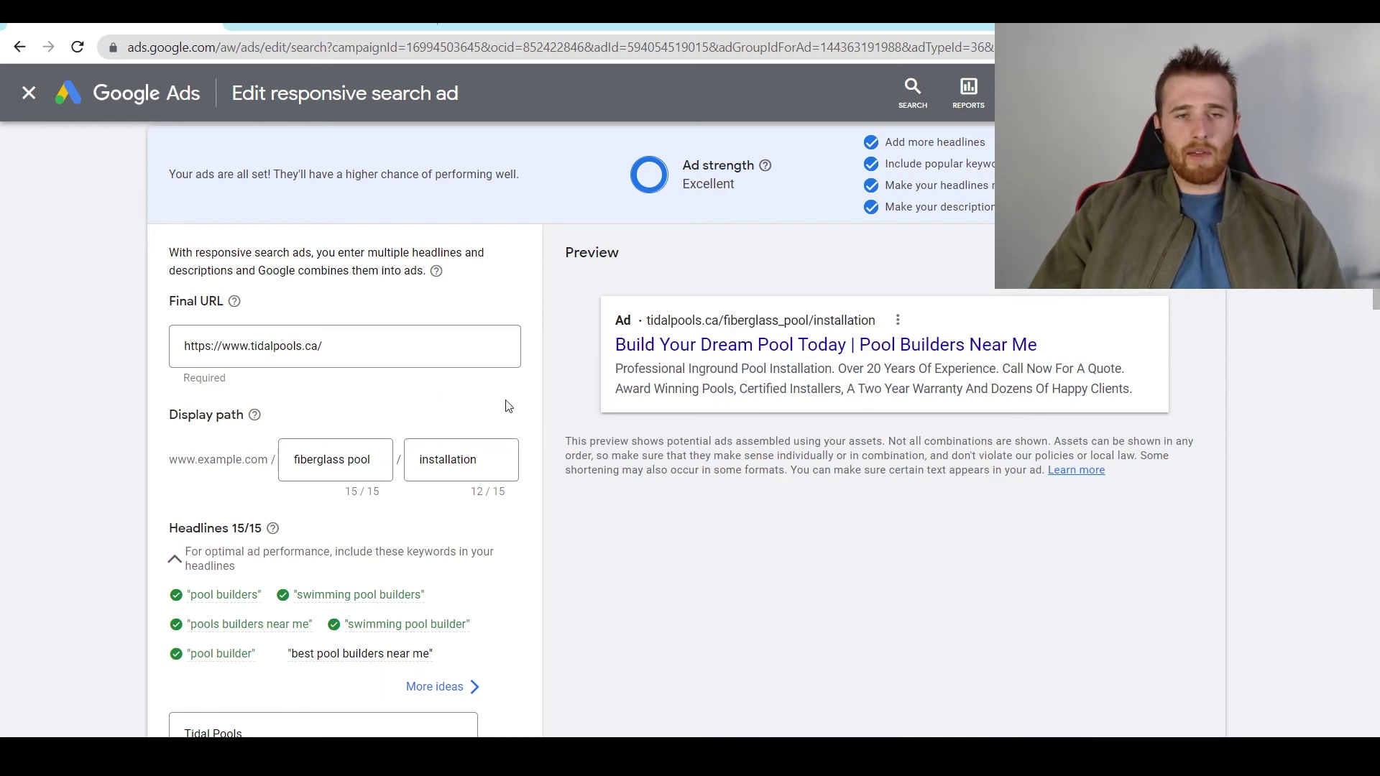
{"action": "triple_click", "coordinate": [381, 345]}
{"action": "scroll", "coordinate": [381, 338], "scroll_direction": "down", "scroll_amount": 1}
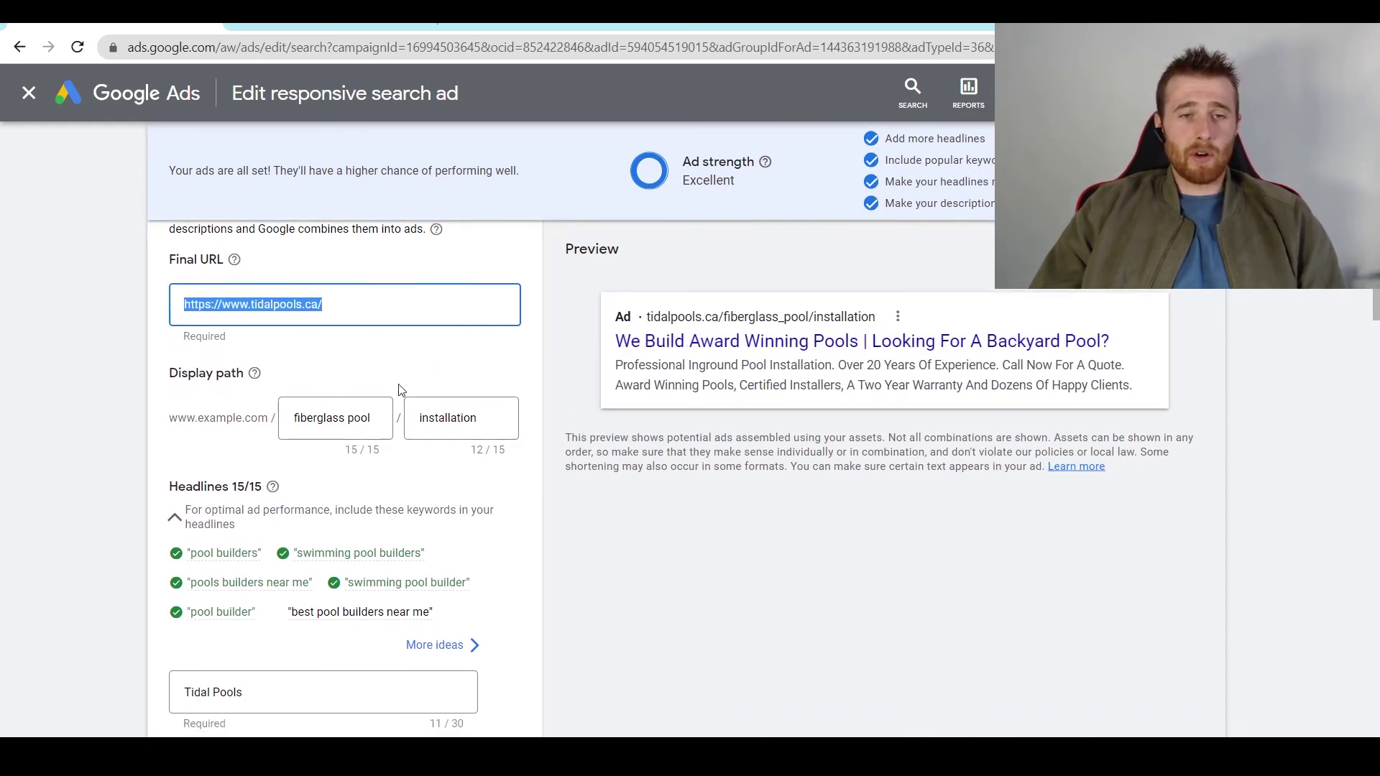
{"action": "middle_click", "coordinate": [594, 502]}
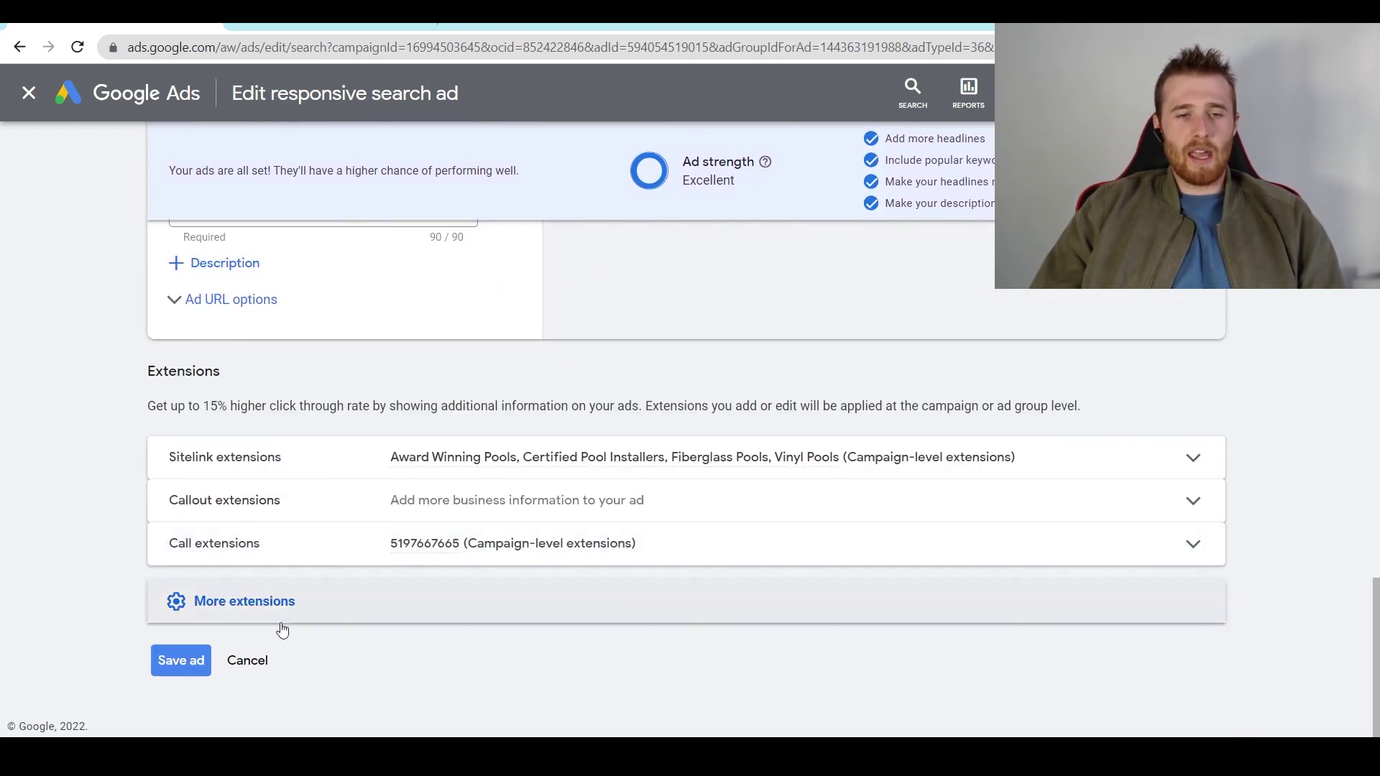
Step: Save the edited ad with its fiberglass pool / installation display path
{"action": "left_click", "coordinate": [181, 660]}
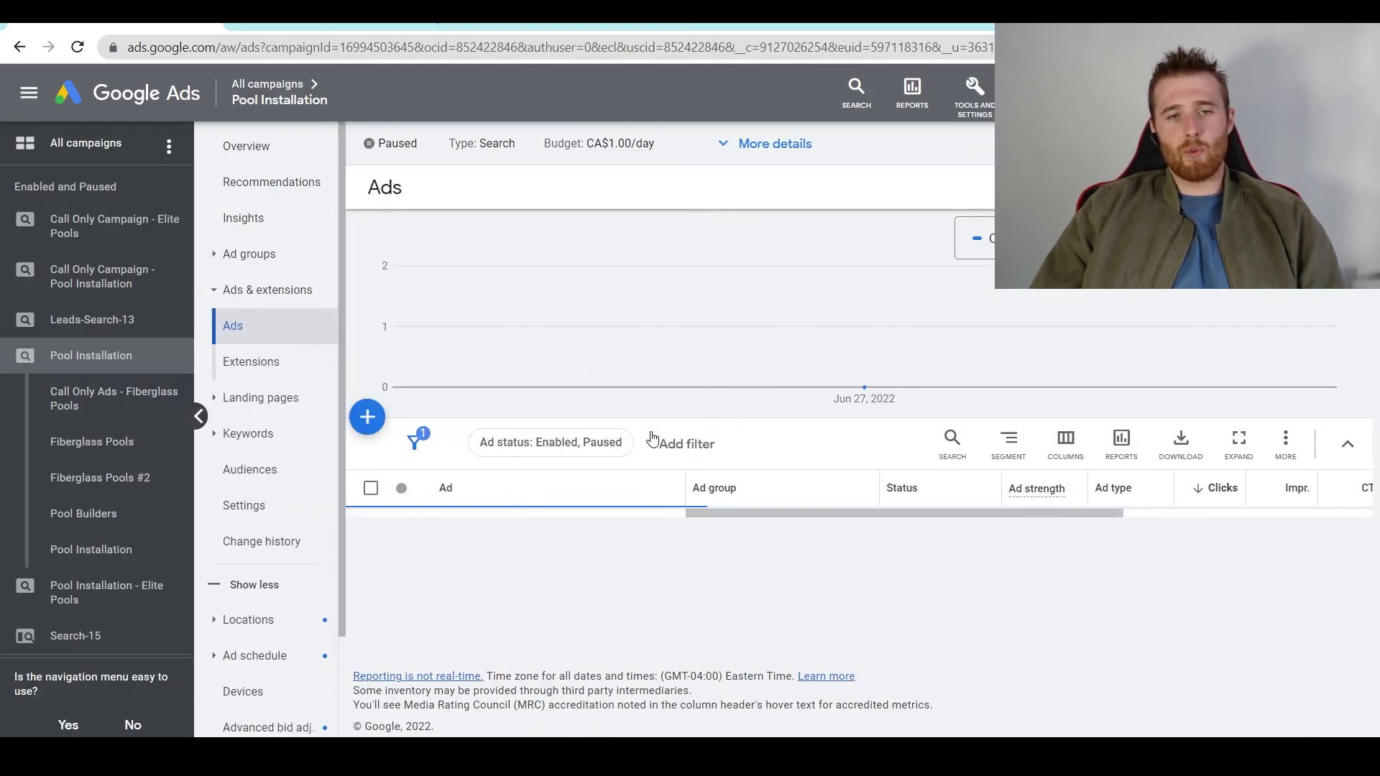